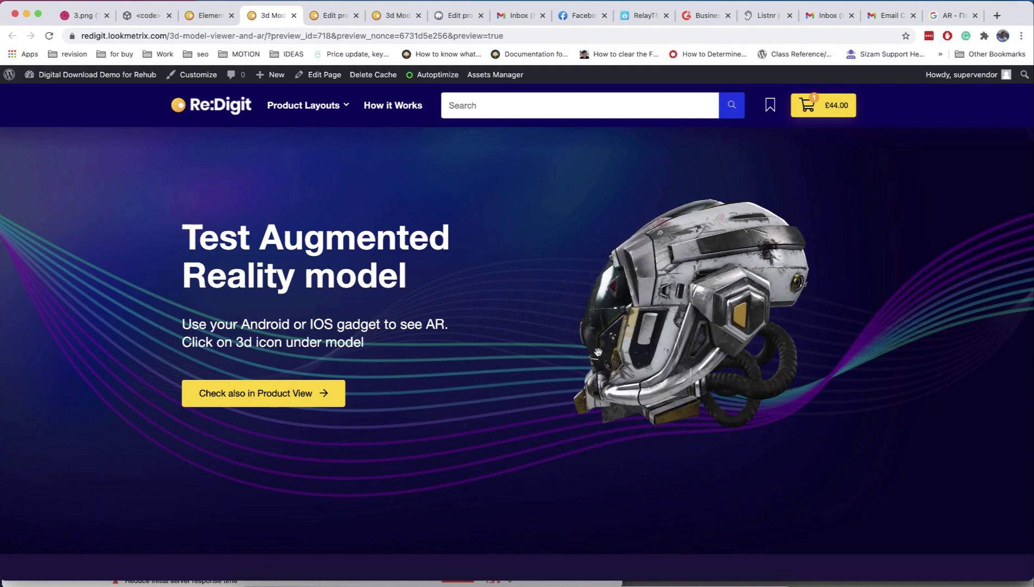
Tilt the helmet in the live preview to view it from above, then scroll the Elementor widgets panel.
left_click_drag(597, 352, 791, 329)
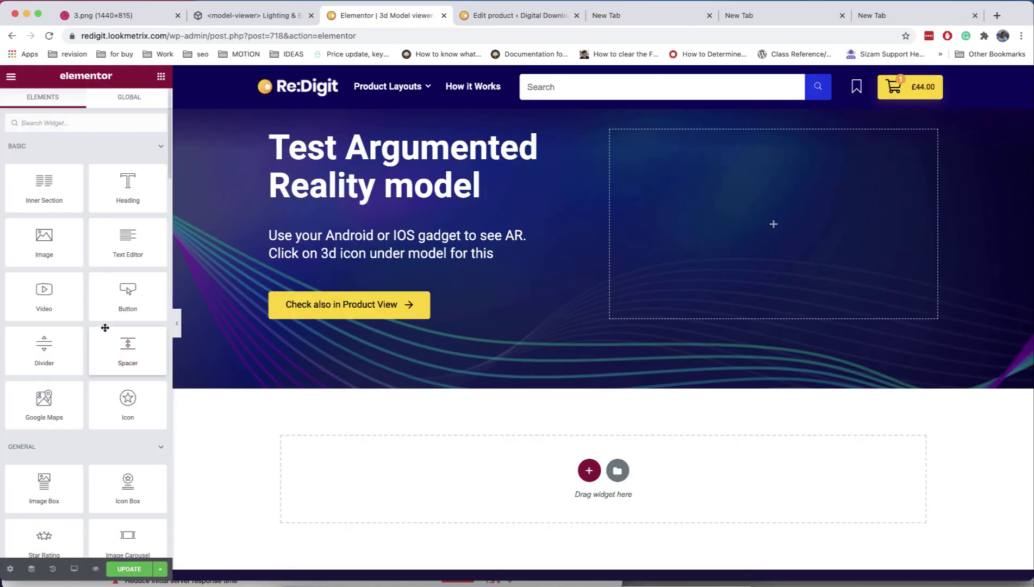
scroll(105, 328, "down", 20)
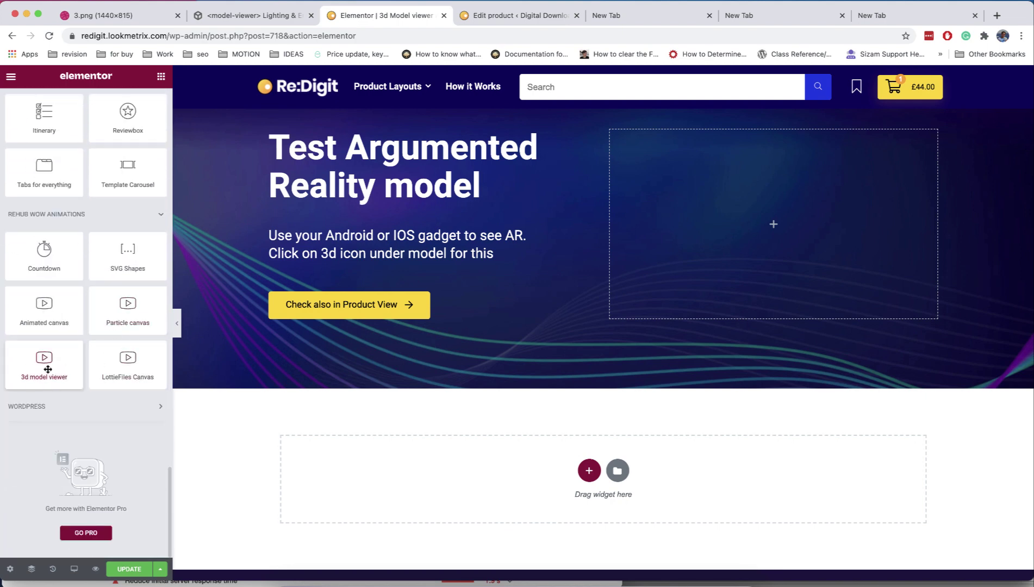
Place the Rehub Wow Animations '3d model viewer' widget into the empty right column.
left_click_drag(44, 368, 768, 207)
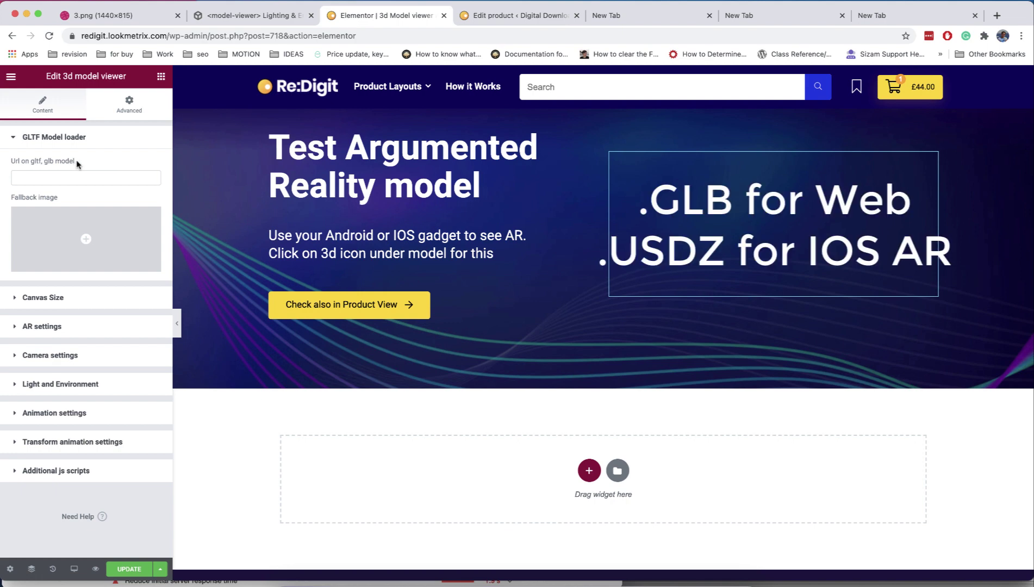
Search sketchfab.com in a new tab for downloadable sofa models.
left_click(996, 16)
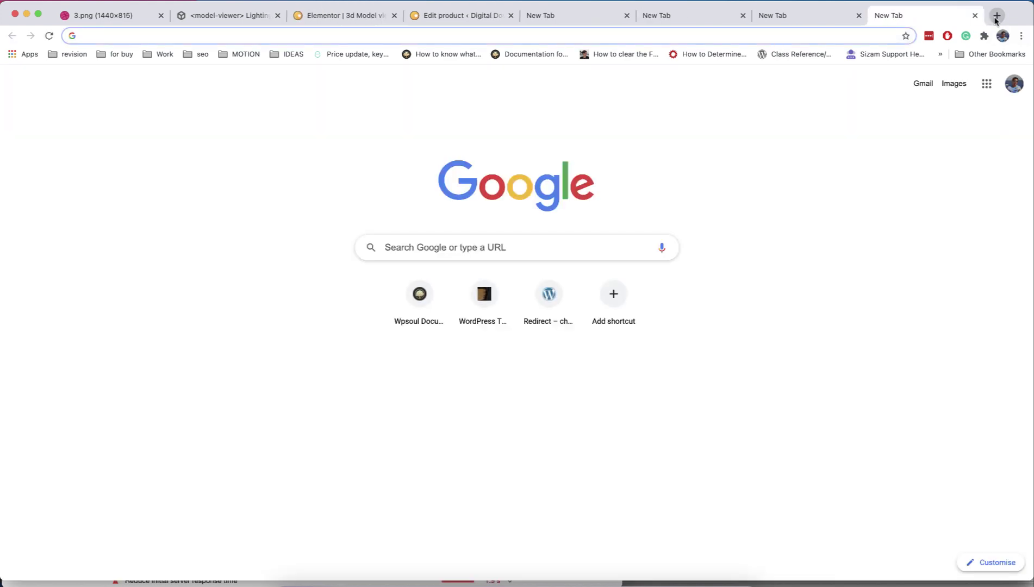
type("sket")
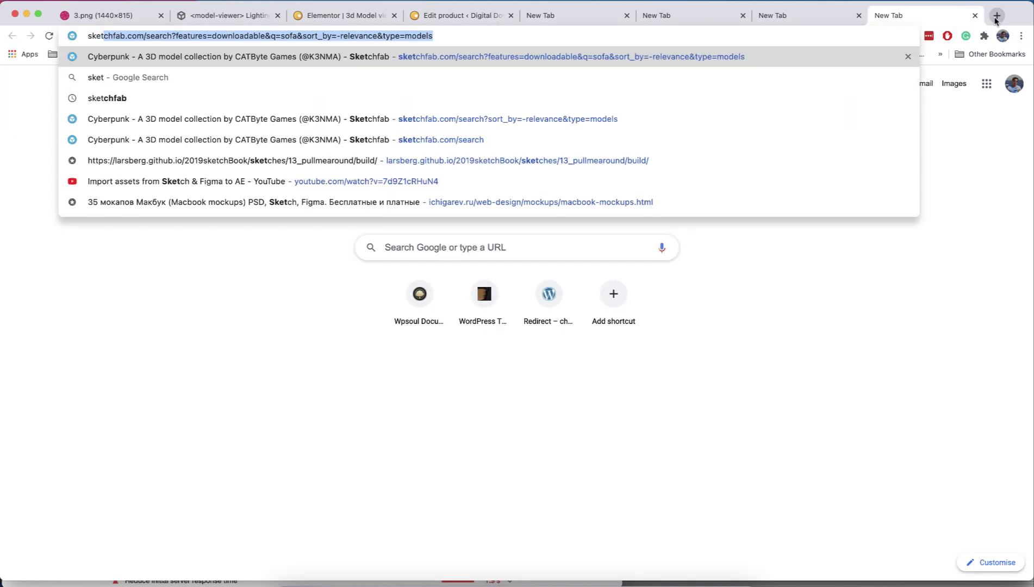
key("Right")
key("Return")
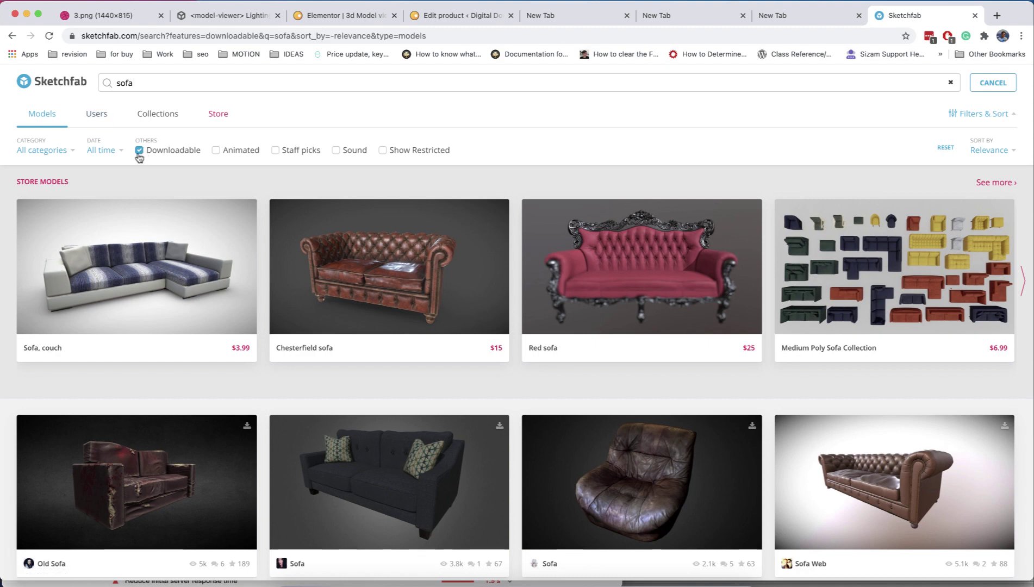
scroll(167, 317, "down", 5)
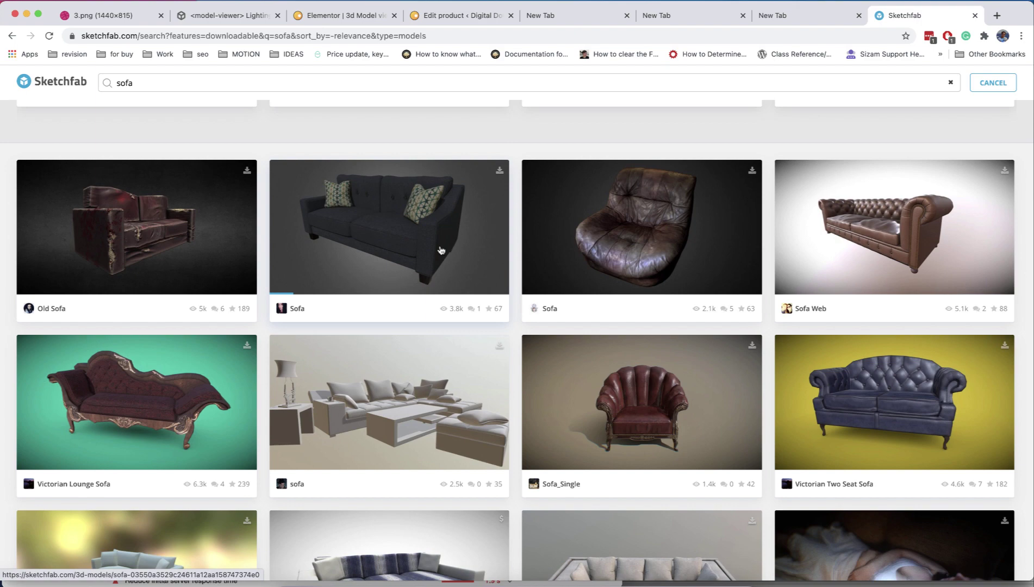
Open the dark grey Sofa model and start its 3D model download.
left_click(439, 250)
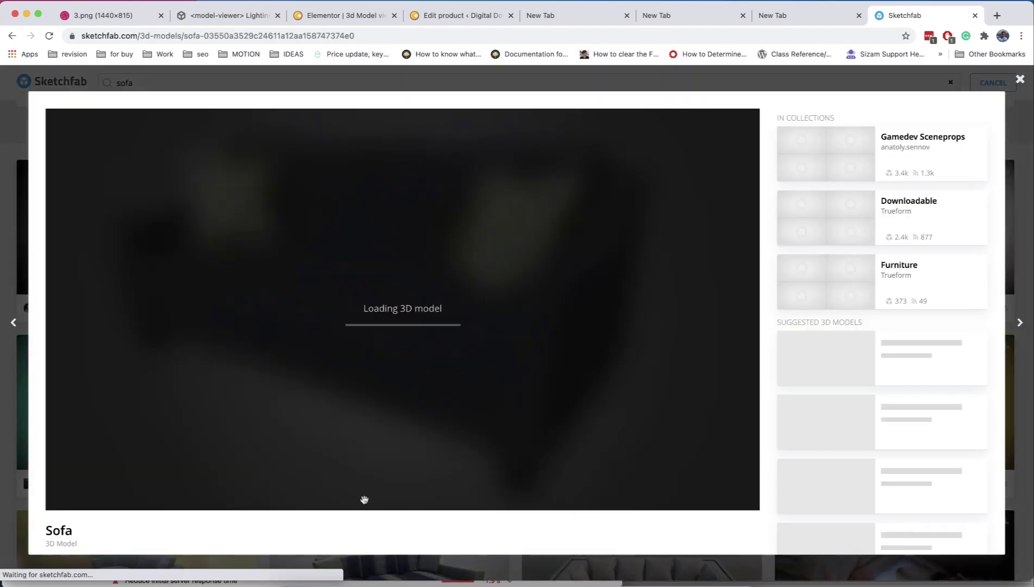
scroll(362, 496, "down", 3)
scroll(363, 503, "down", 1)
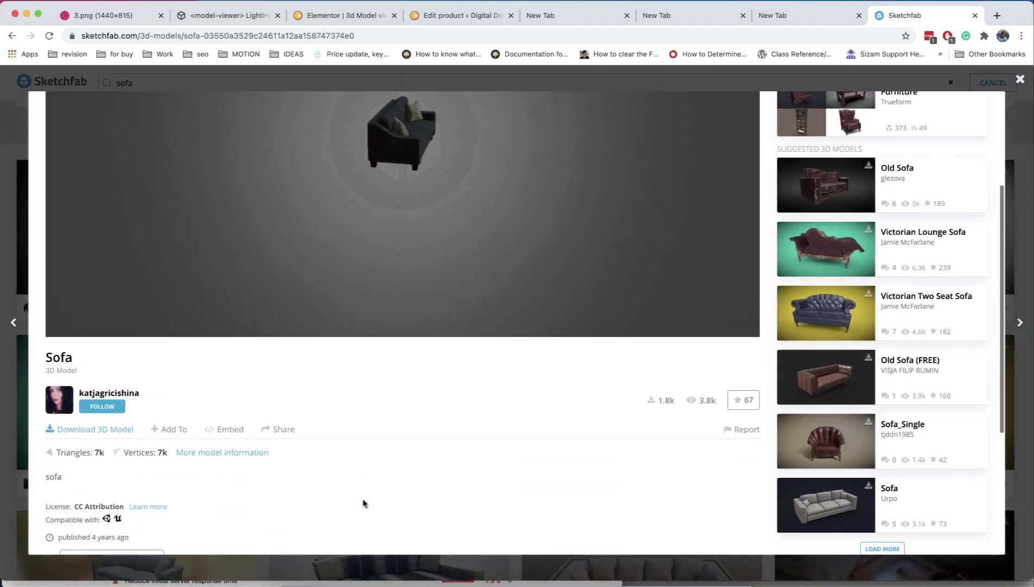
left_click(93, 430)
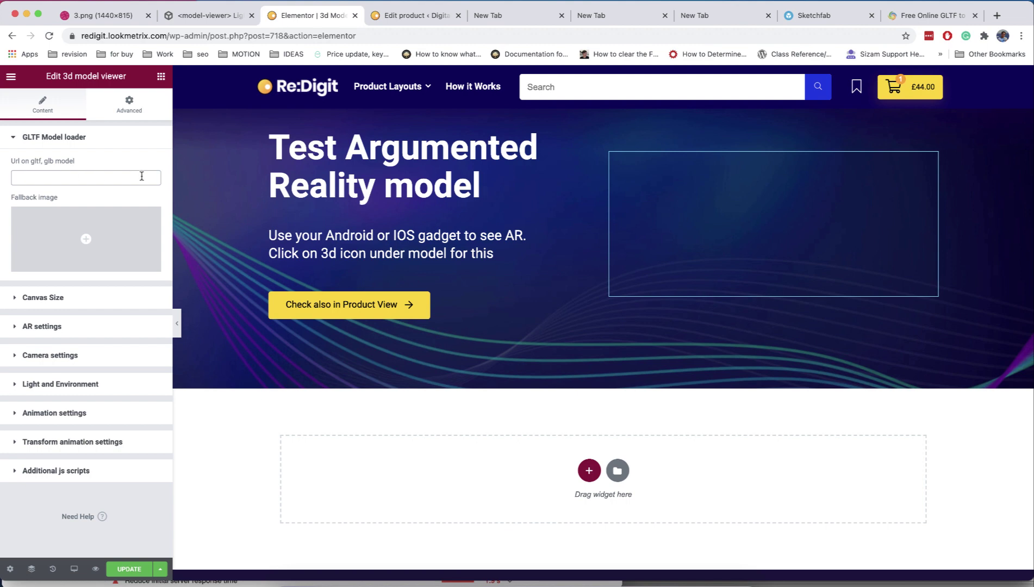
Upload DamagedHelmet.gltf to the media library and copy its file URL to the clipboard.
left_click(135, 225)
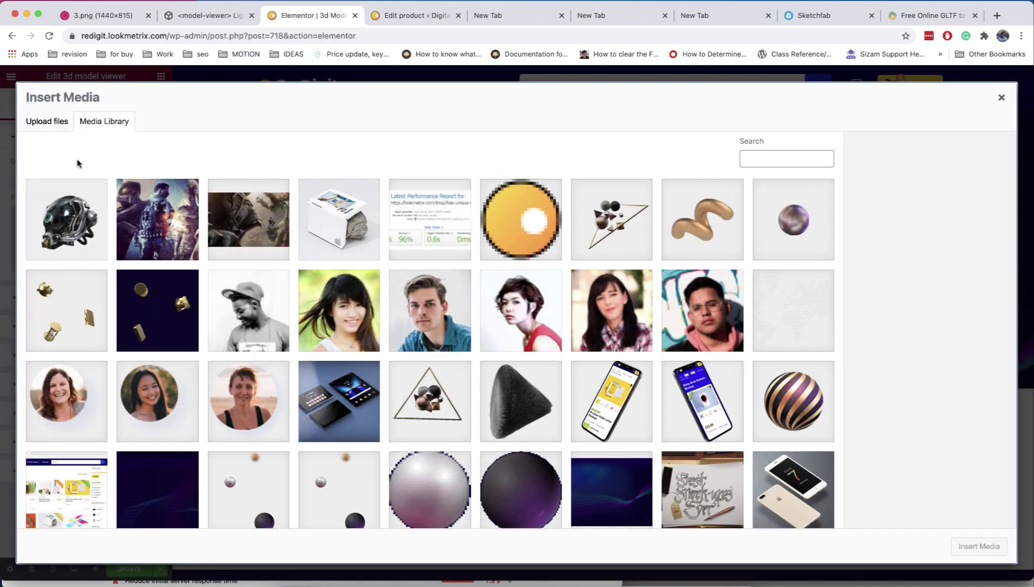
left_click(47, 121)
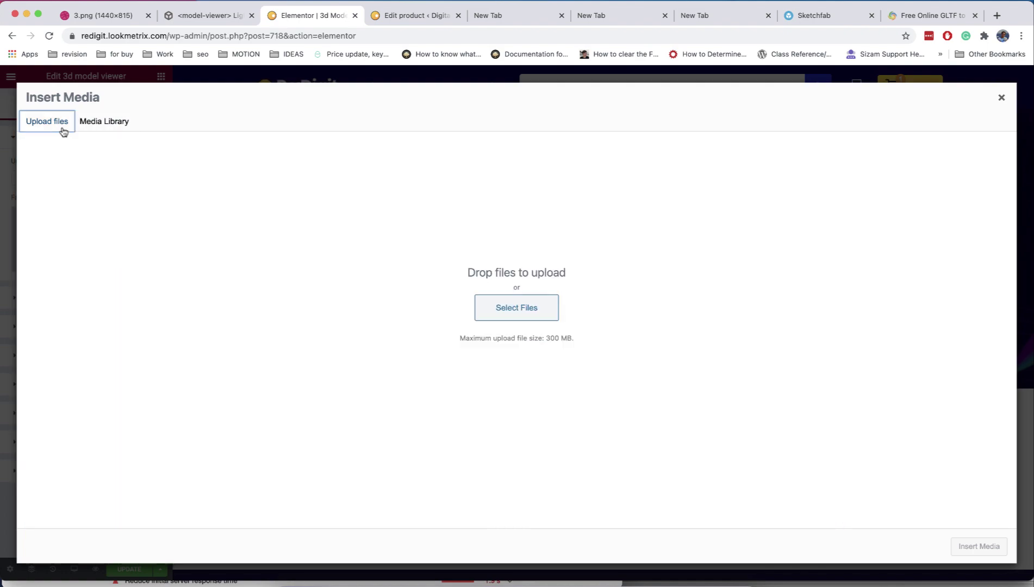
left_click(501, 311)
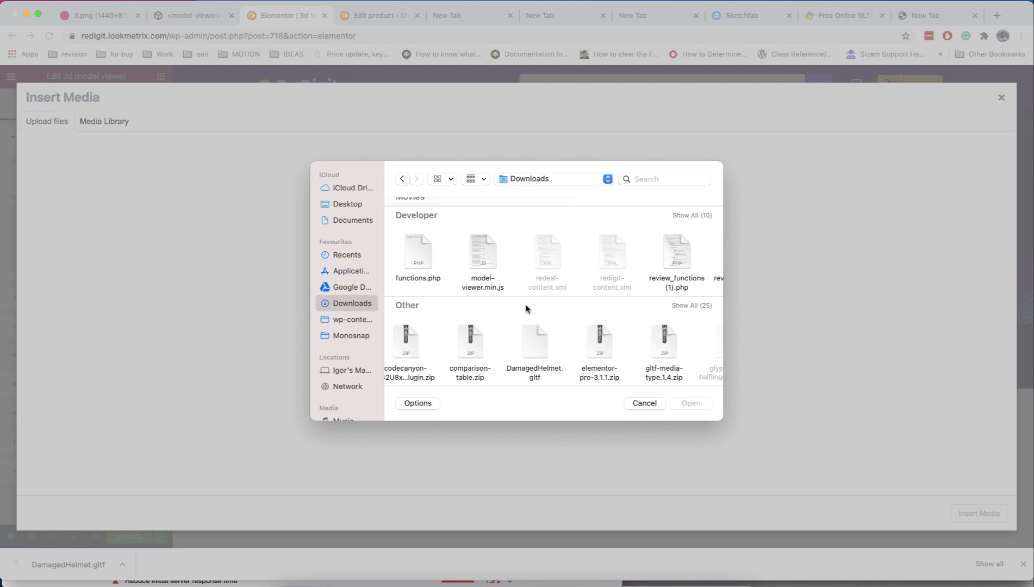
left_click(536, 338)
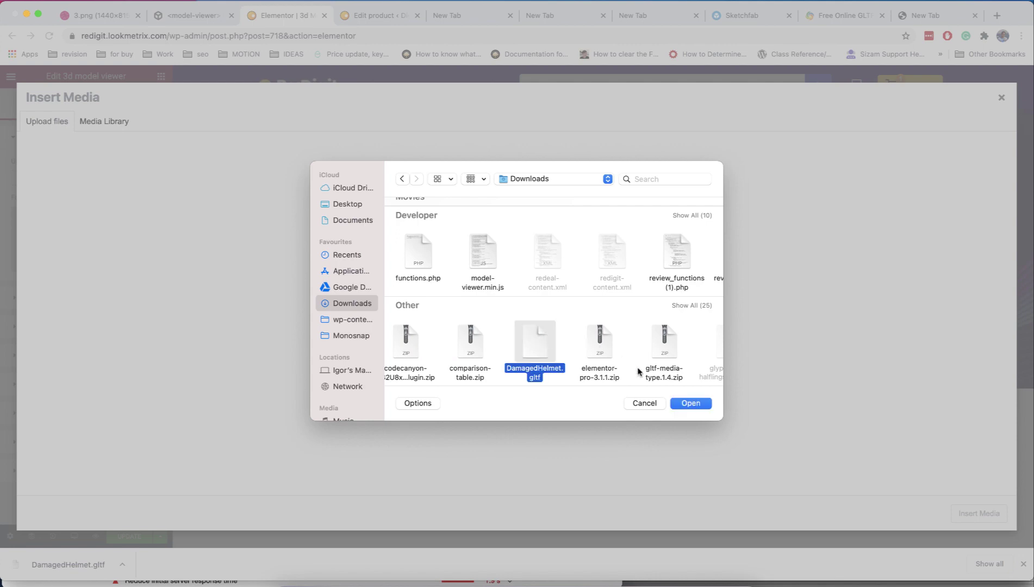
left_click(683, 403)
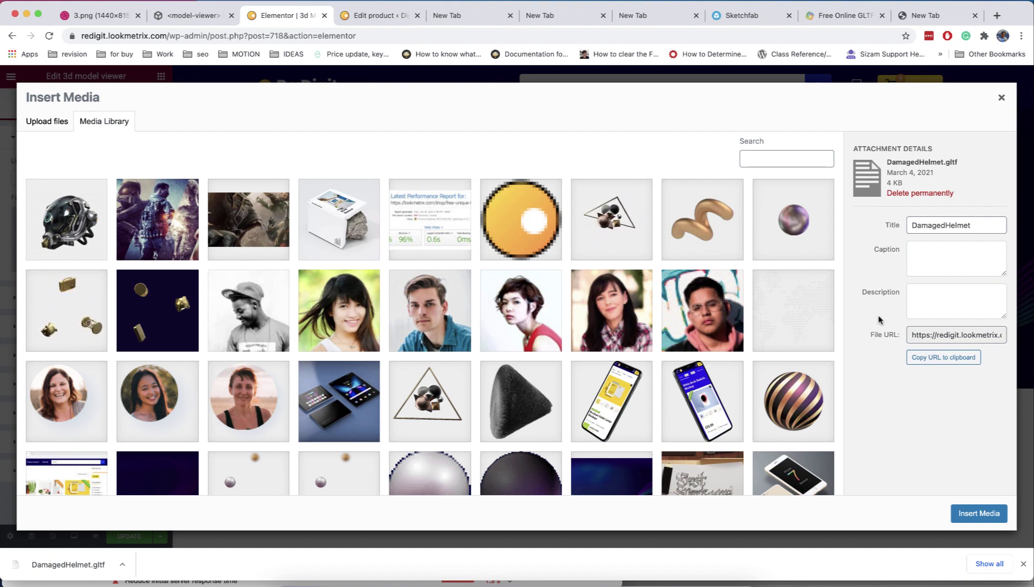
left_click(925, 358)
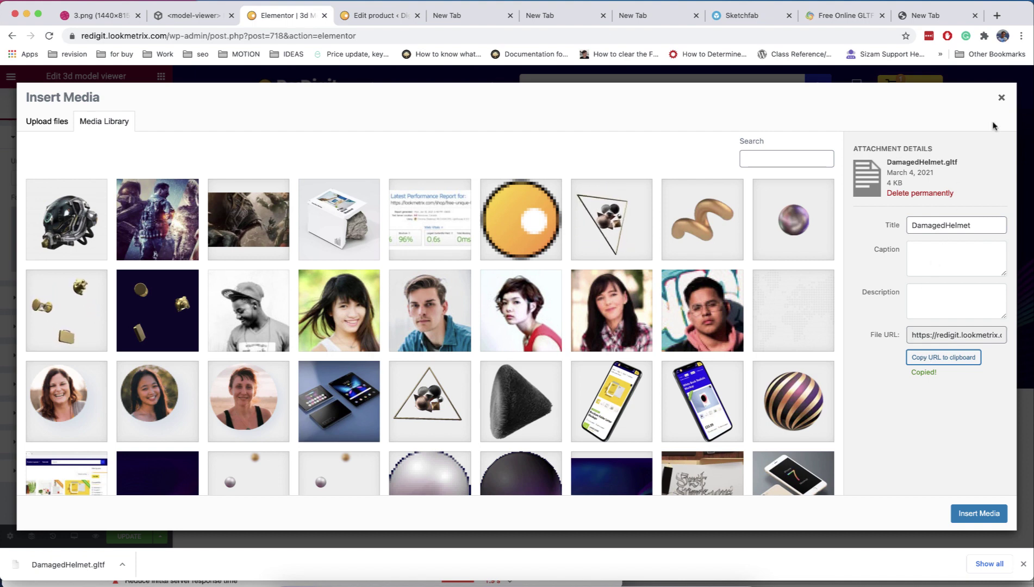
left_click(1001, 99)
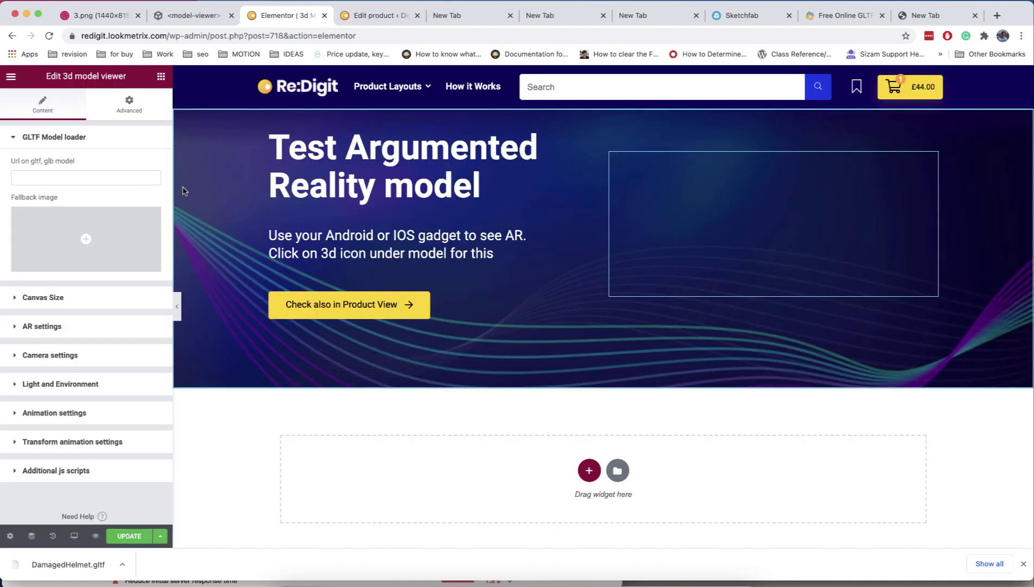
Paste the helmet URL into 'Url on gltf, glb model' and set Canvas Size area height to 600.
key("super+v")
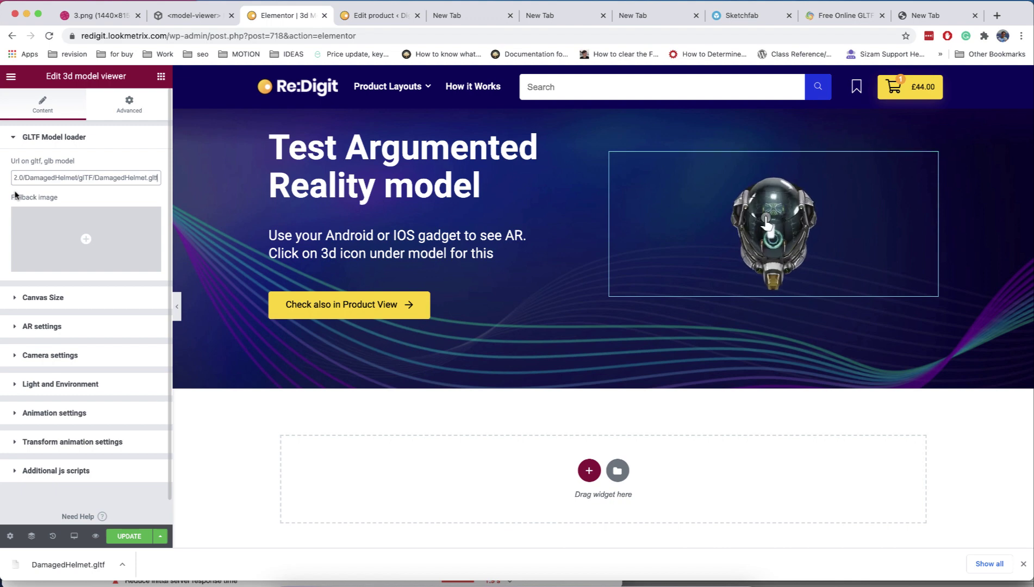
left_click(74, 300)
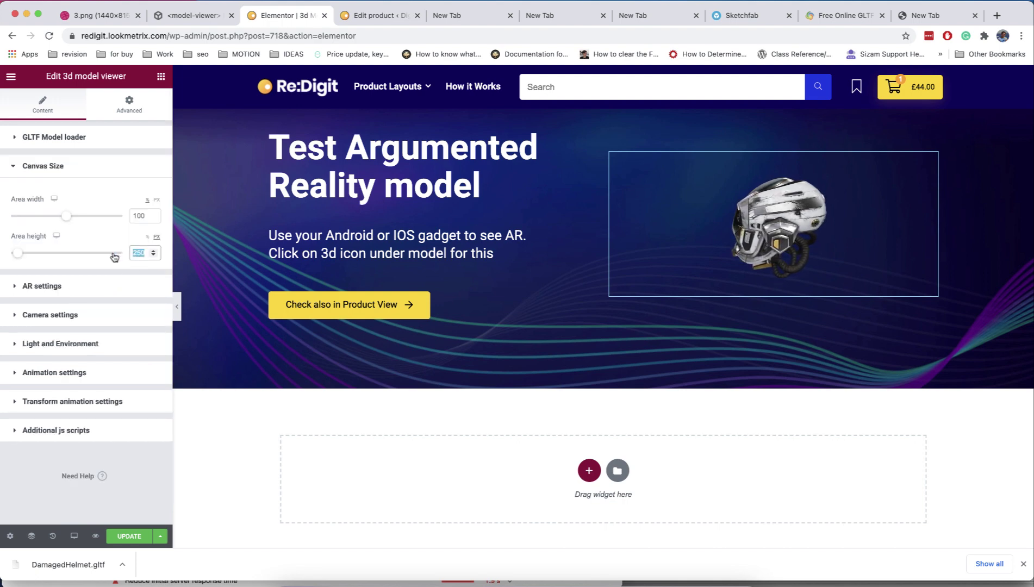
type("600")
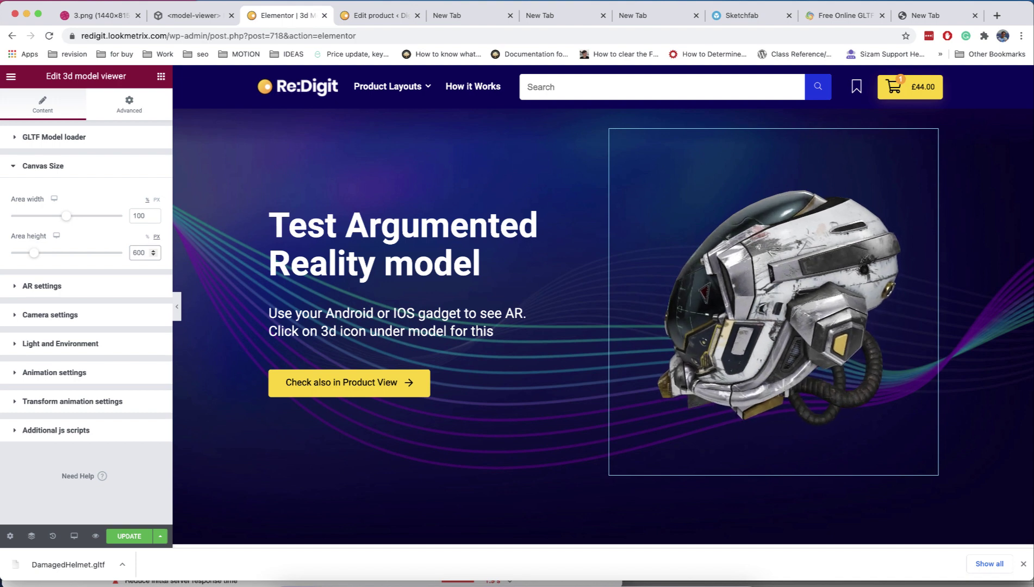
In camera settings, switch the model's auto-rotate off and back on.
left_click(84, 314)
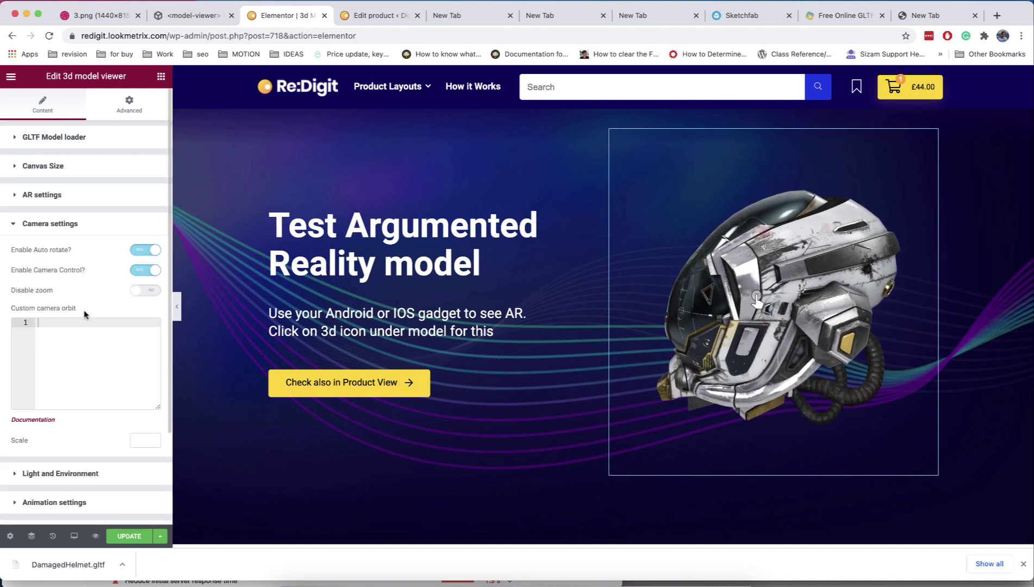
left_click(142, 251)
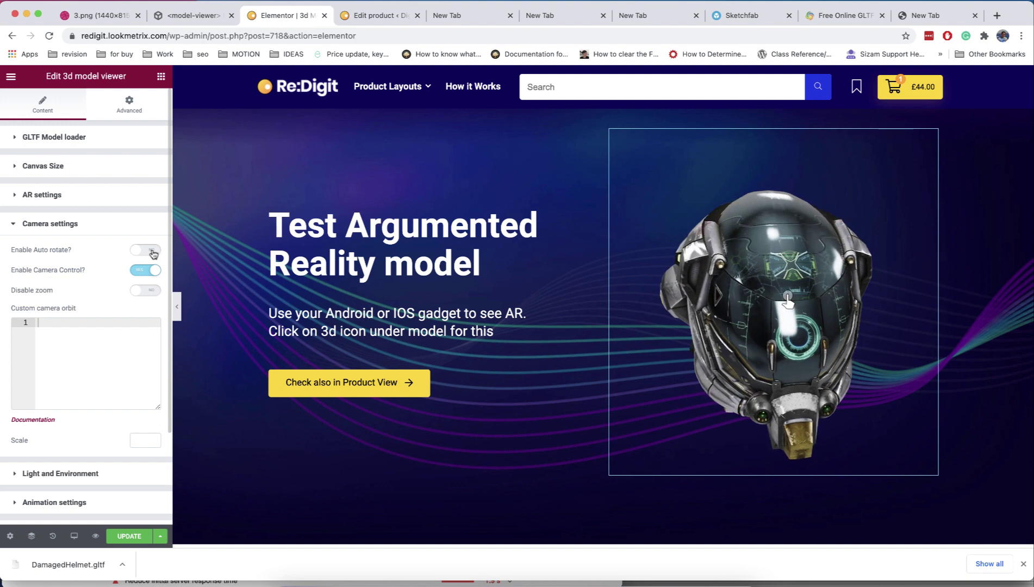
left_click(147, 271)
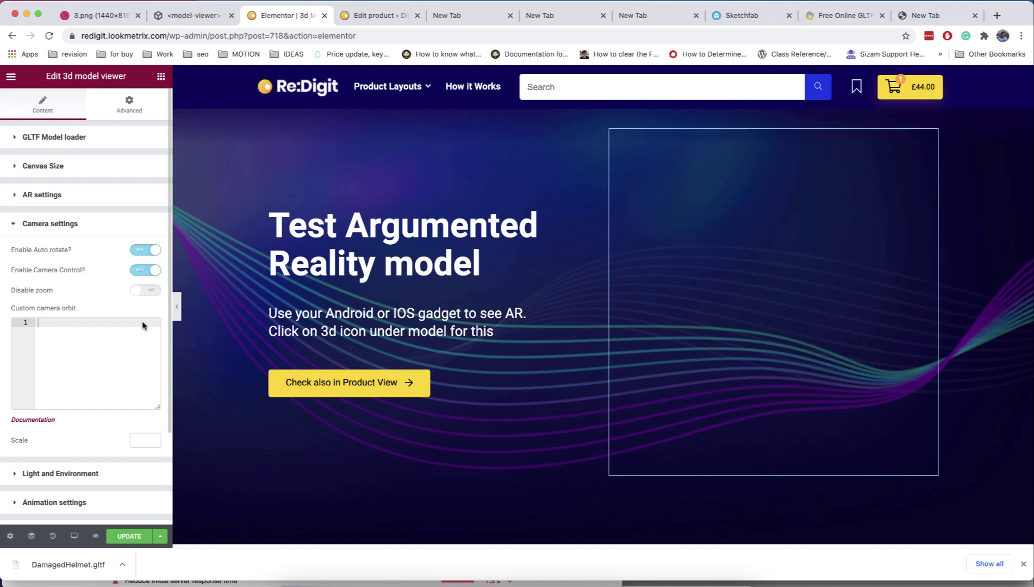
Preview the page and turn the helmet front-on, then open the Custom camera orbit documentation.
left_click(96, 537)
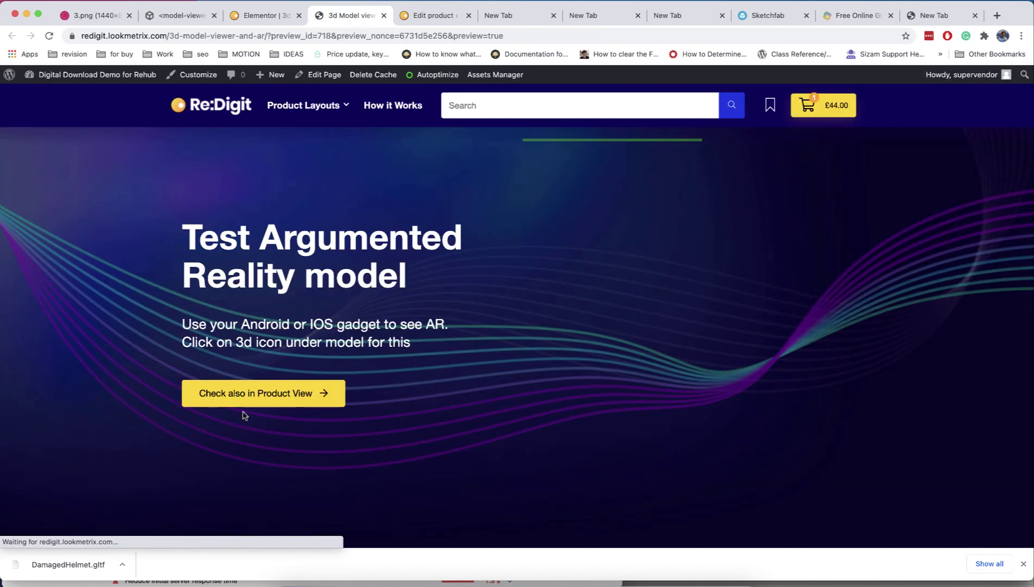
mouse_move(699, 292)
left_mouse_down()
mouse_move(705, 243)
mouse_move(710, 285)
left_mouse_up()
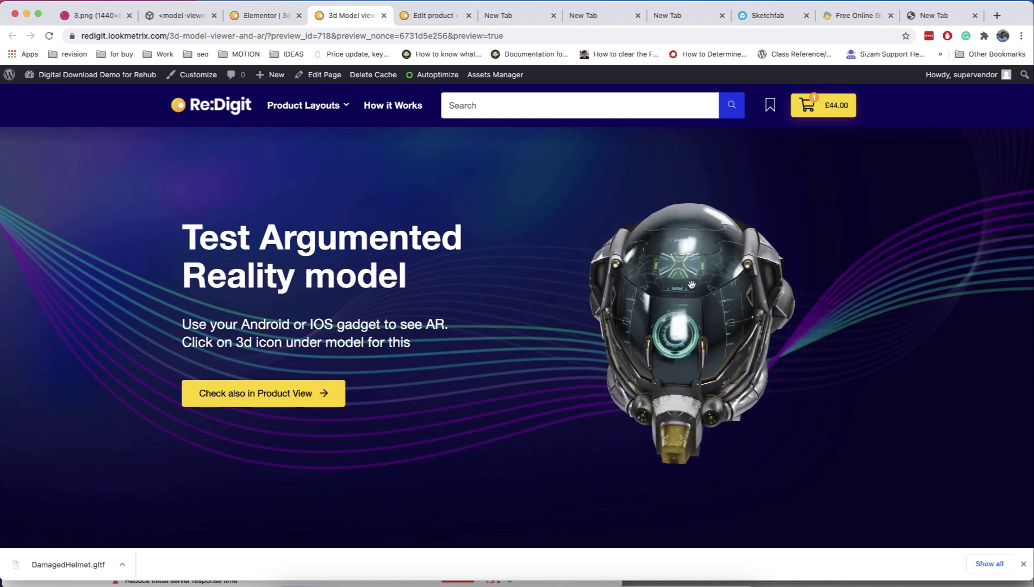
left_click(261, 17)
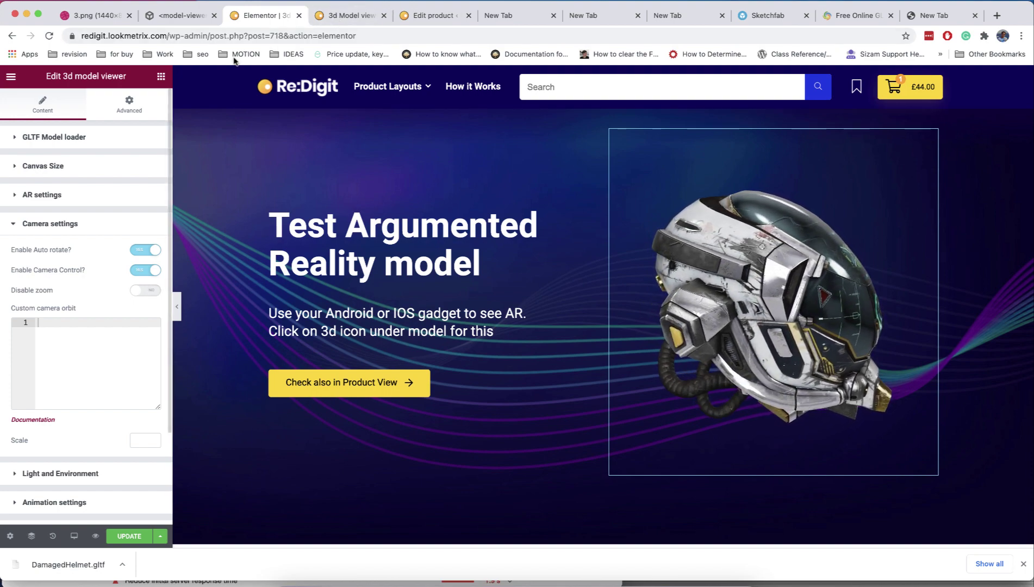
left_click(337, 16)
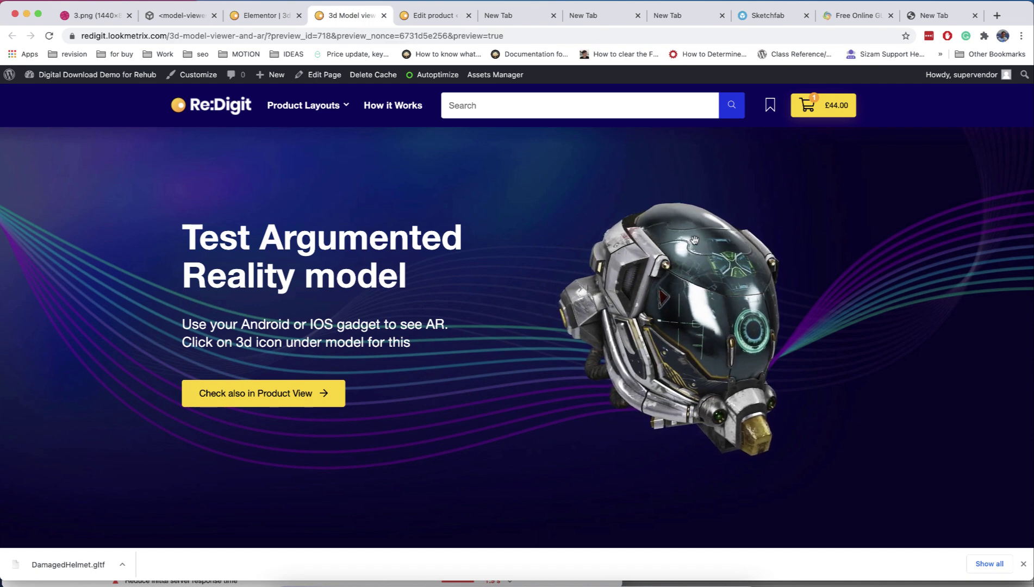
scroll(695, 239, "up", 5)
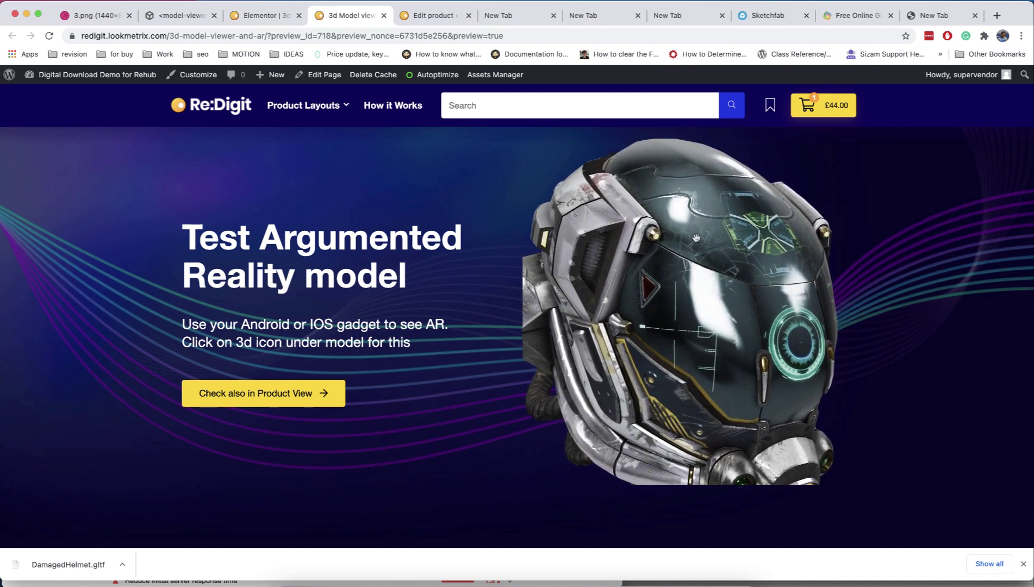
scroll(695, 237, "down", 5)
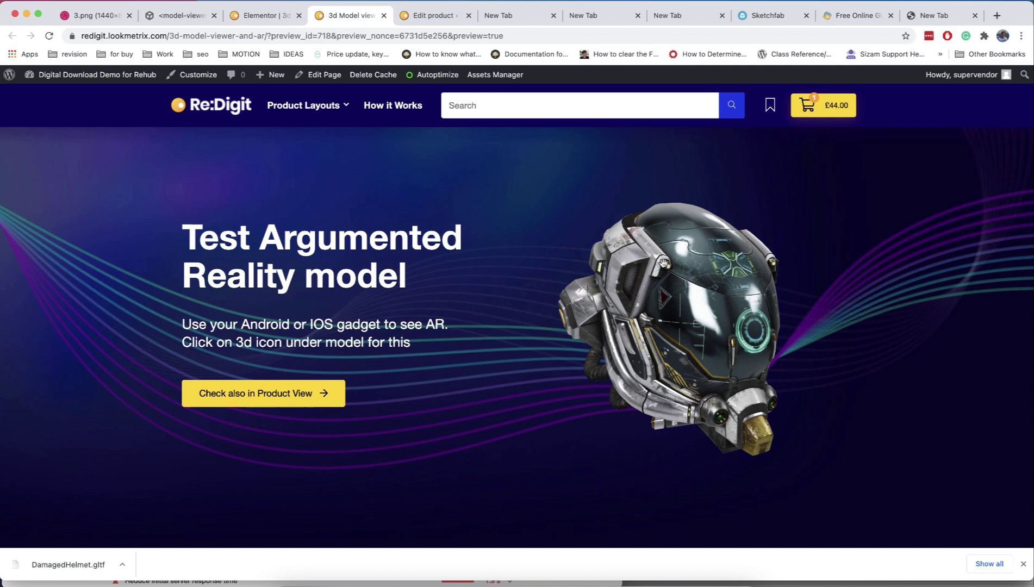
left_click(265, 16)
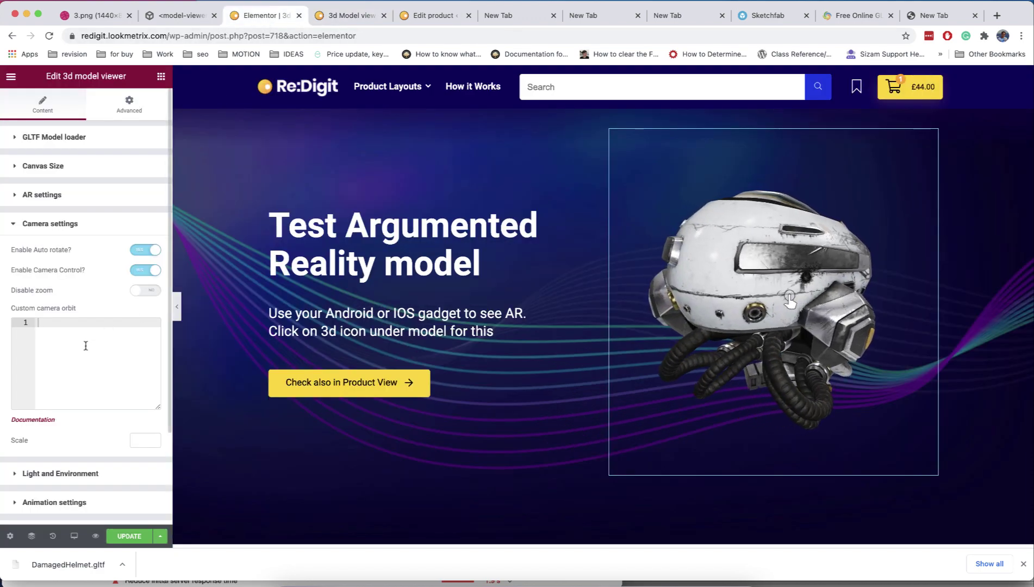
left_click(53, 421)
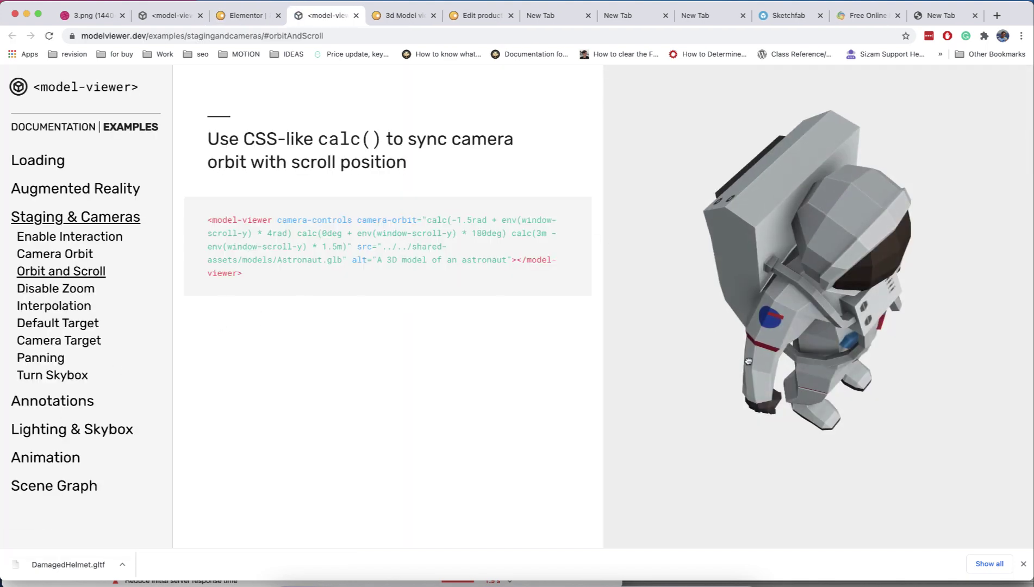
Orbit the astronaut in the Orbit and Scroll example and select its camera-orbit calc() expression.
left_click_drag(748, 361, 708, 251)
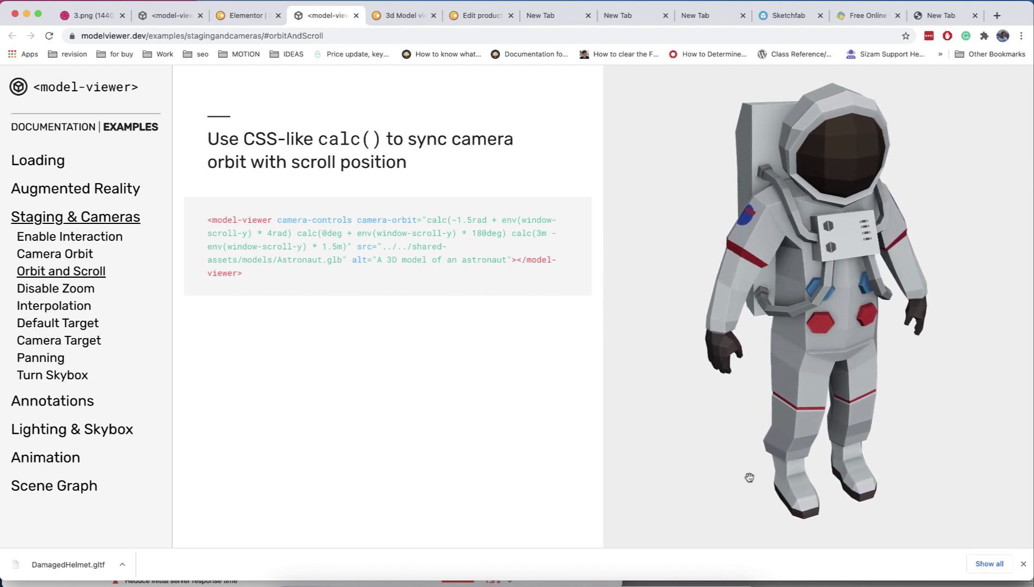
scroll(571, 455, "down", 1)
scroll(571, 456, "down", 3)
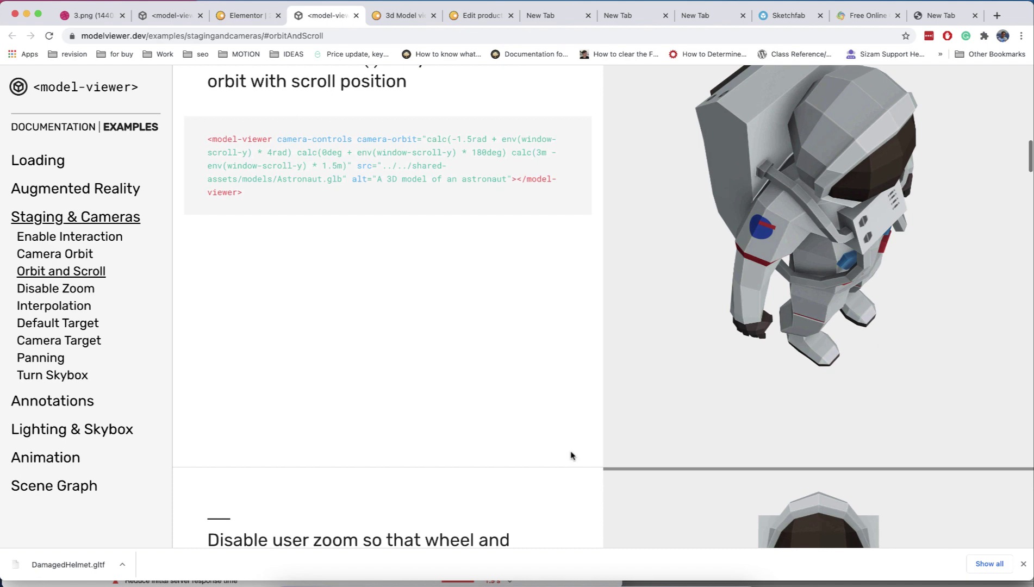
scroll(571, 455, "up", 3)
scroll(571, 455, "down", 6)
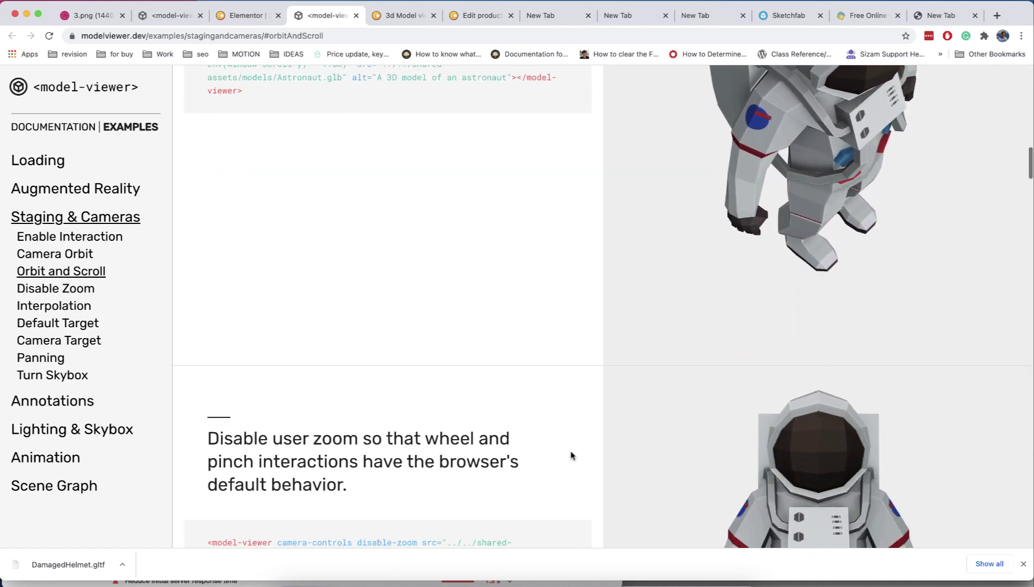
scroll(571, 456, "up", 5)
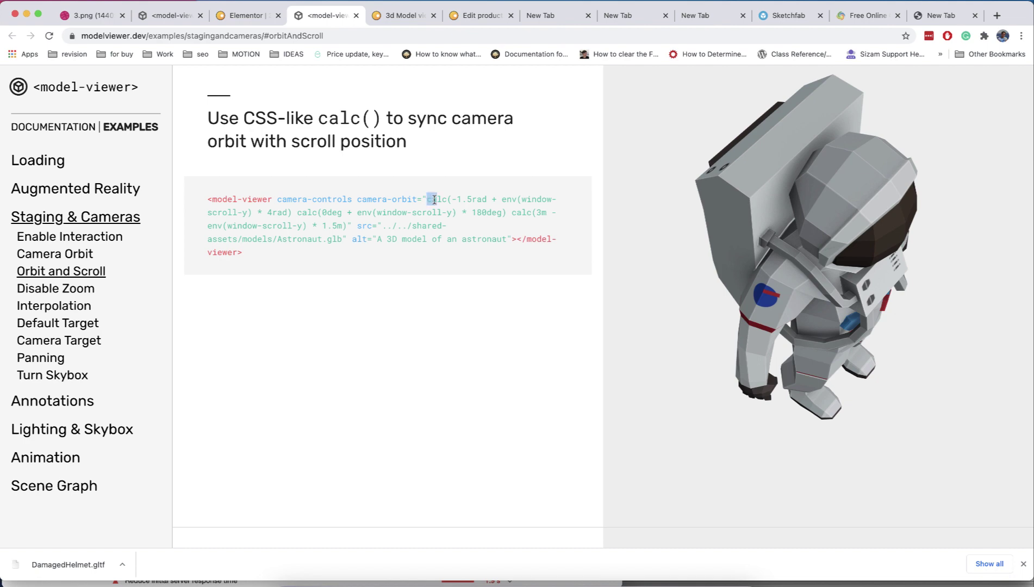
left_click_drag(434, 199, 348, 223)
key("super+c")
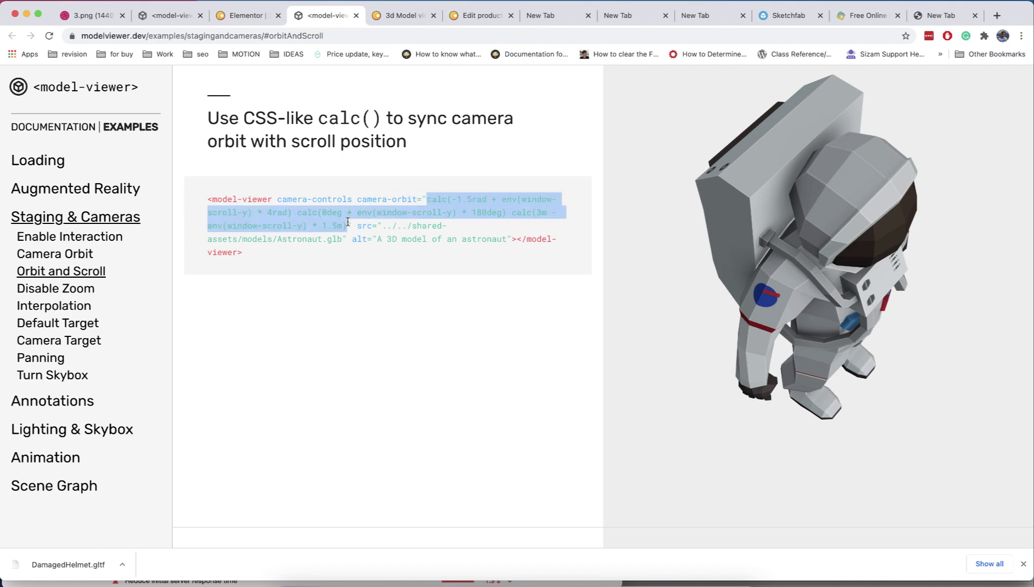
left_click(232, 15)
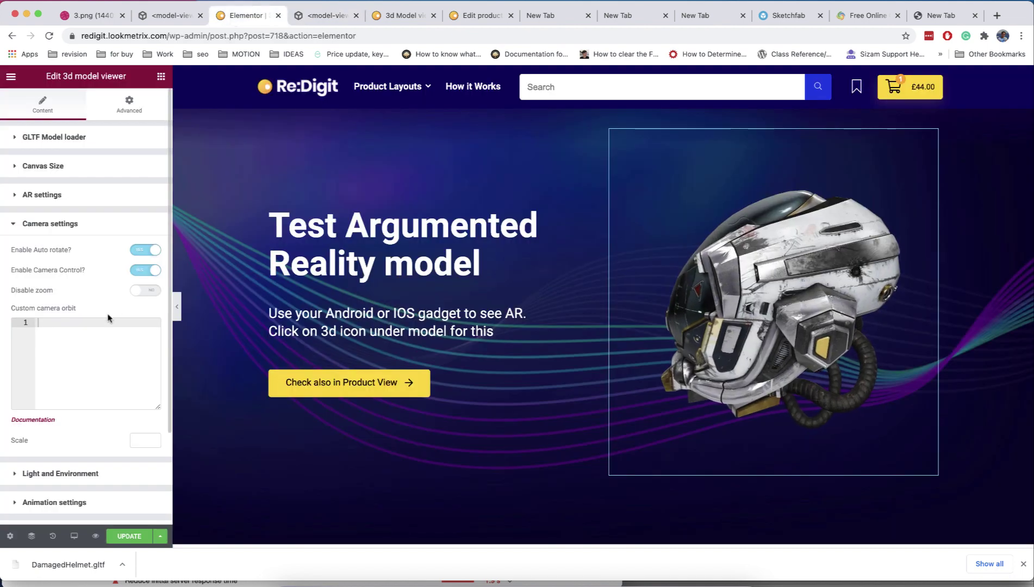
key("super+v")
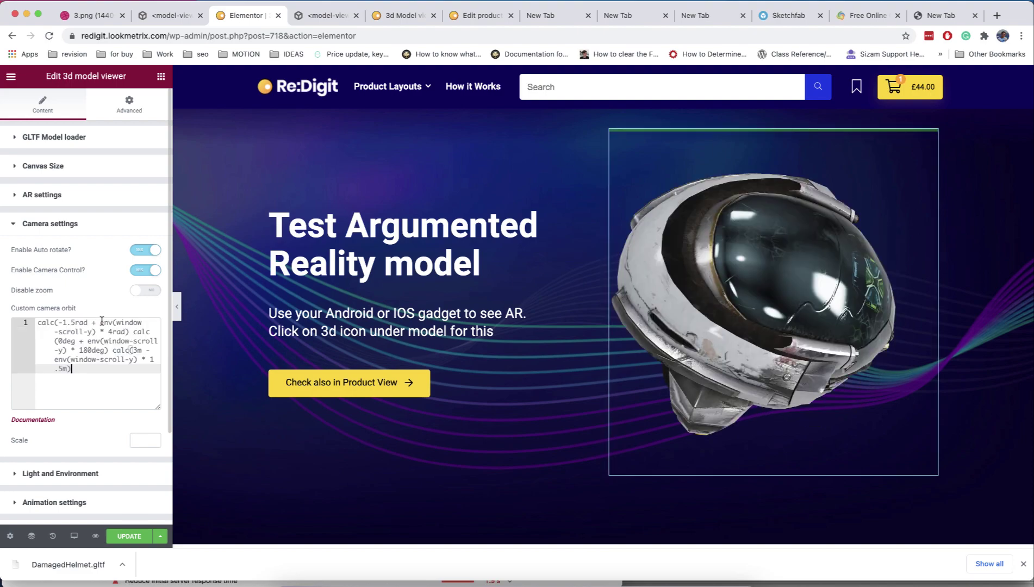
scroll(567, 323, "down", 5)
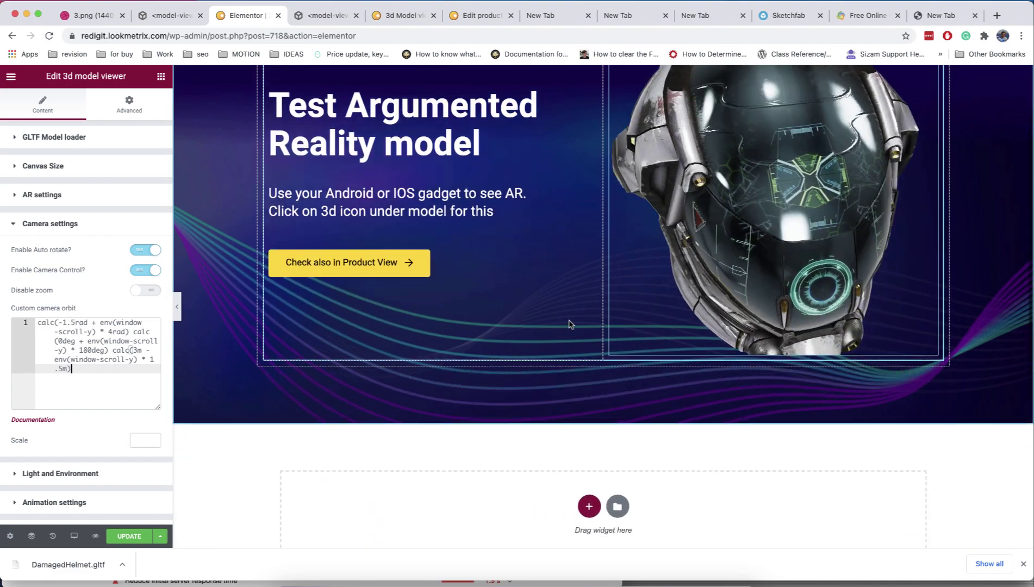
scroll(568, 324, "up", 4)
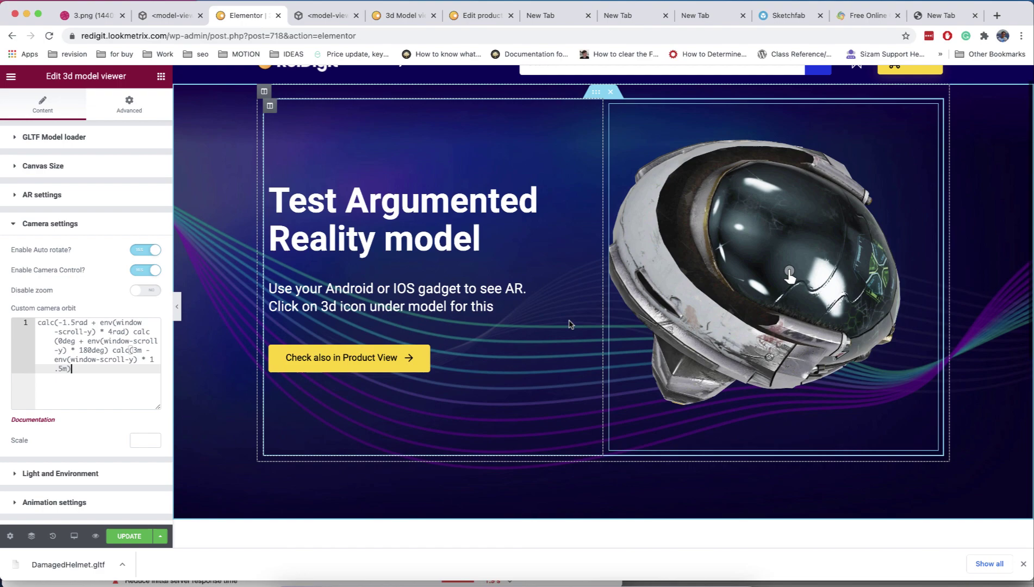
scroll(568, 325, "down", 5)
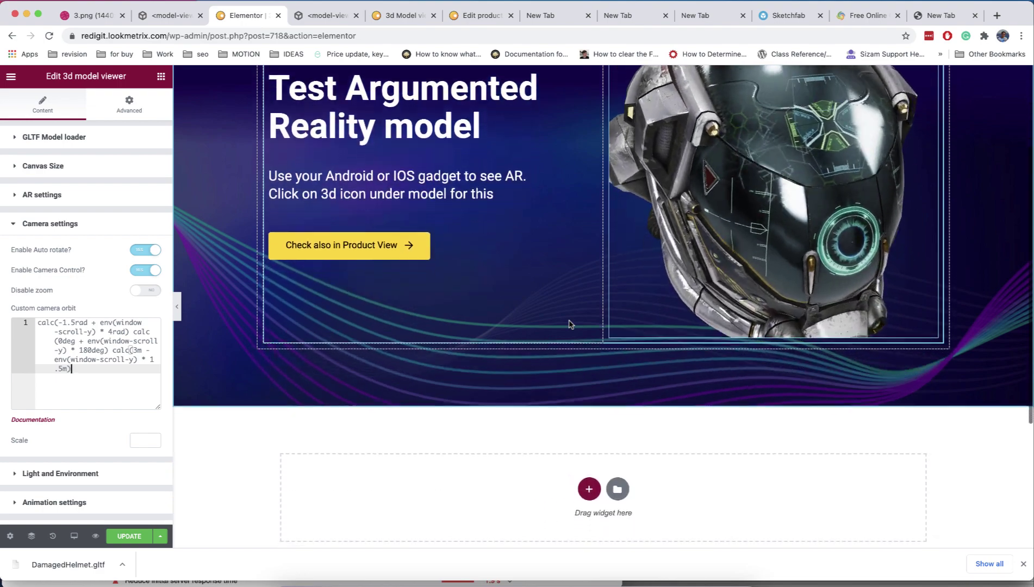
scroll(568, 324, "down", 3)
scroll(569, 324, "up", 5)
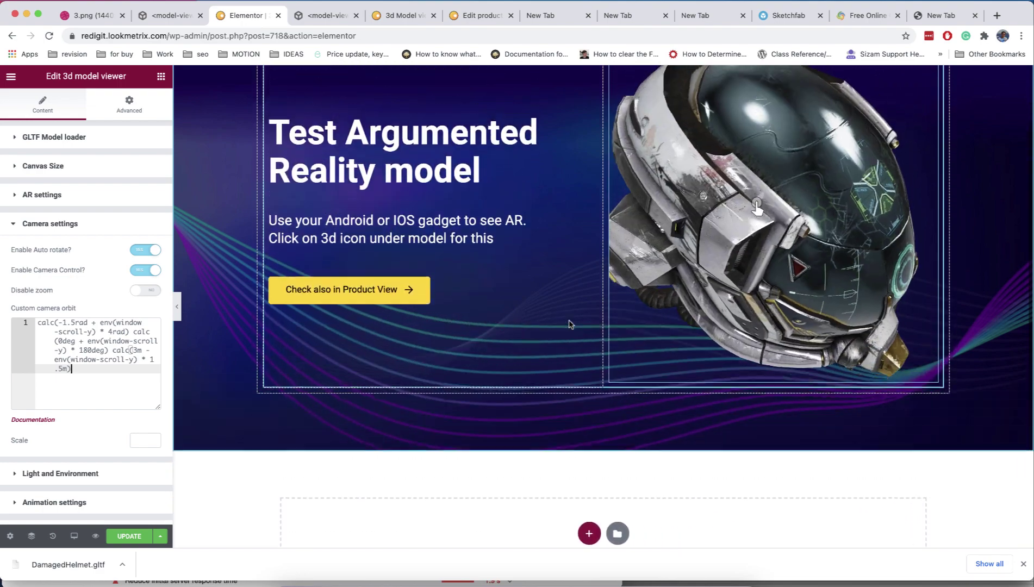
scroll(569, 324, "up", 2)
scroll(568, 325, "down", 3)
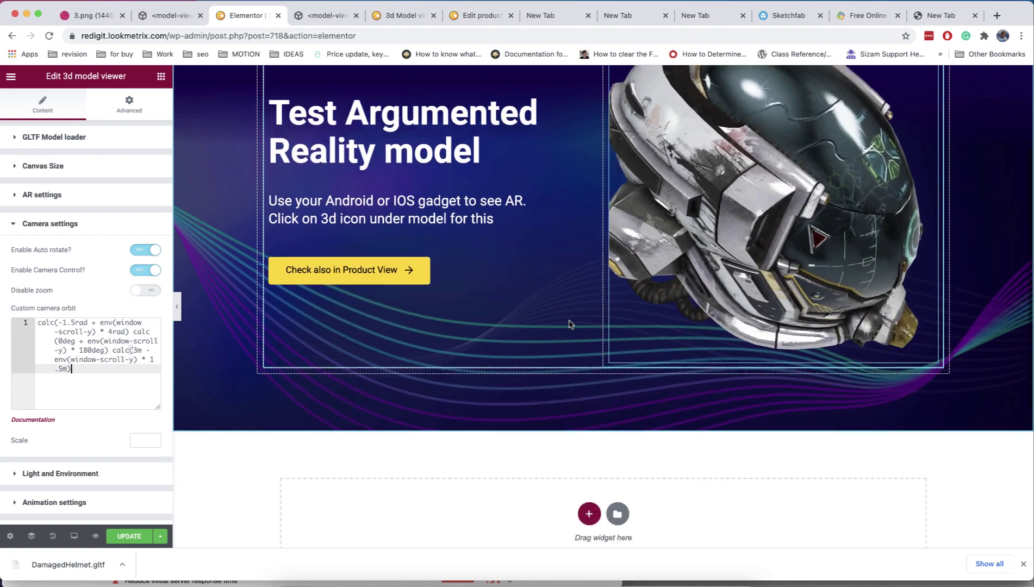
scroll(569, 324, "up", 2)
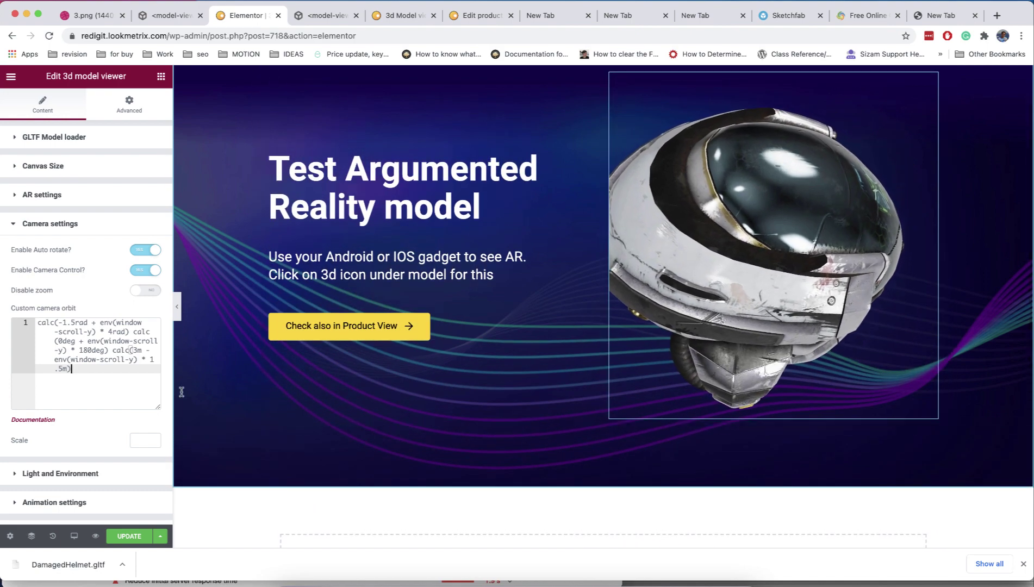
key("super+a")
key("BackSpace")
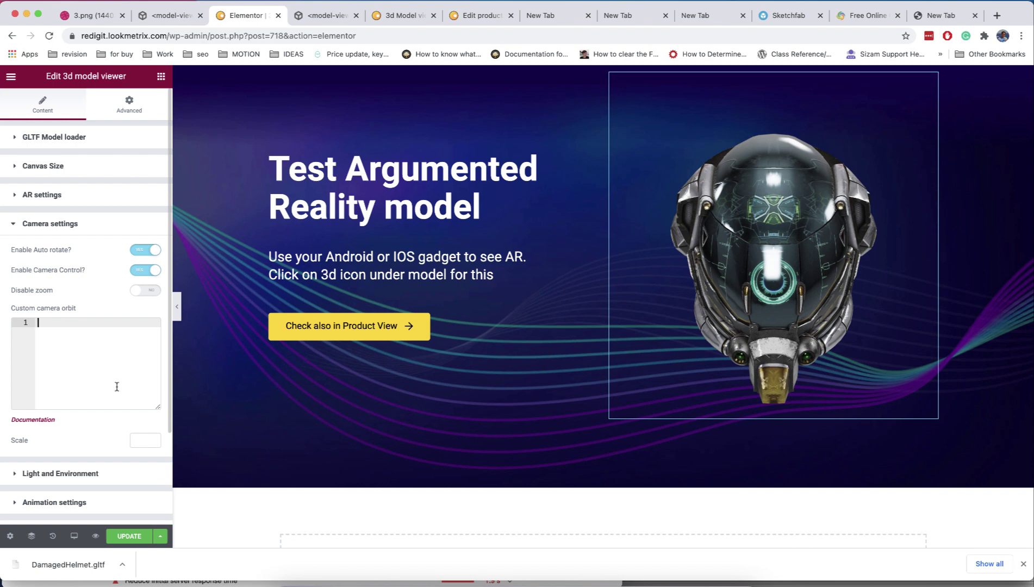
Expand Light and Environment, then select the spruit_sunrise_1k_HDR.hdr URL in the other tab.
scroll(109, 411, "down", 4)
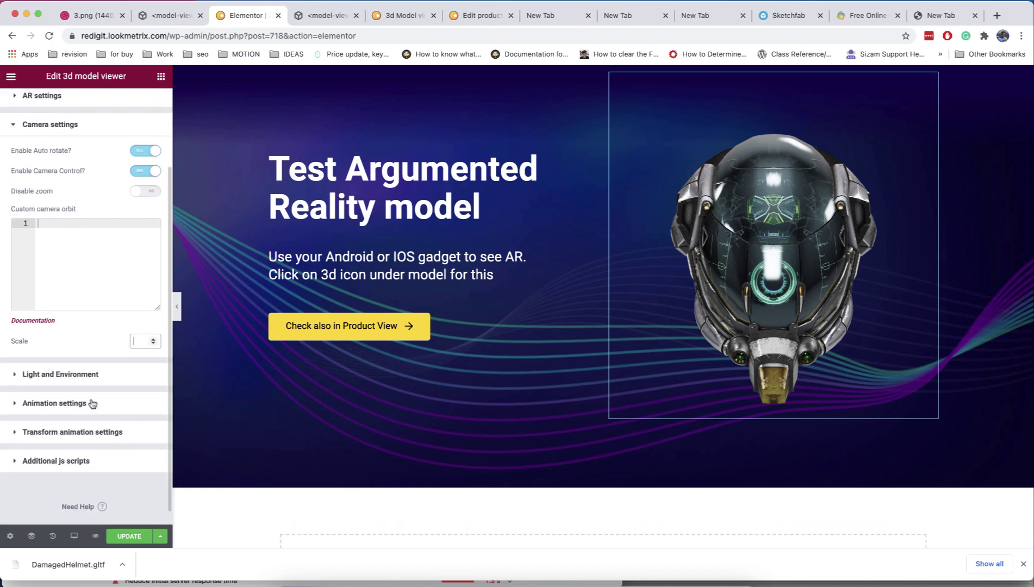
left_click(79, 374)
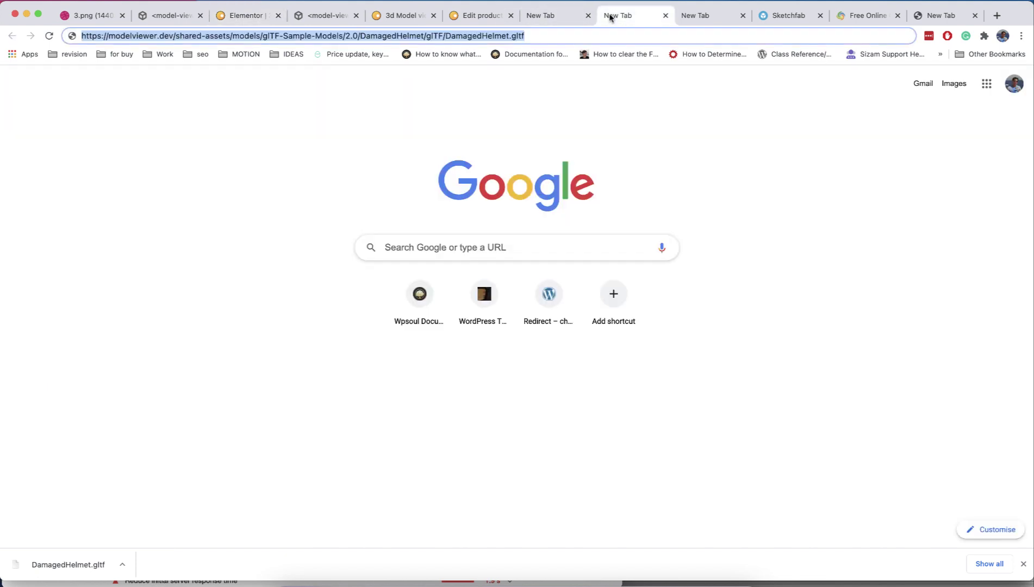
left_click(544, 18)
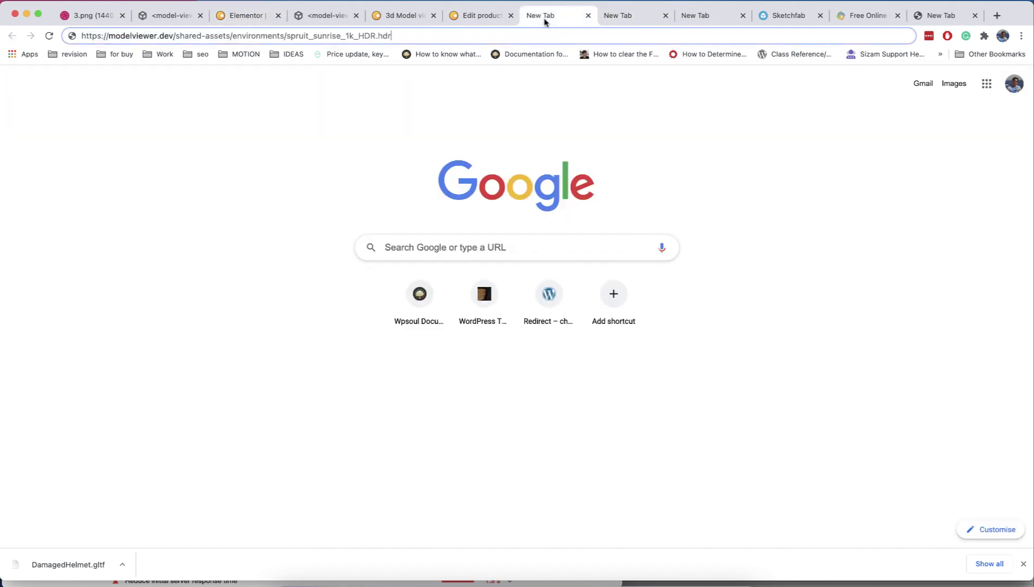
left_click(423, 34)
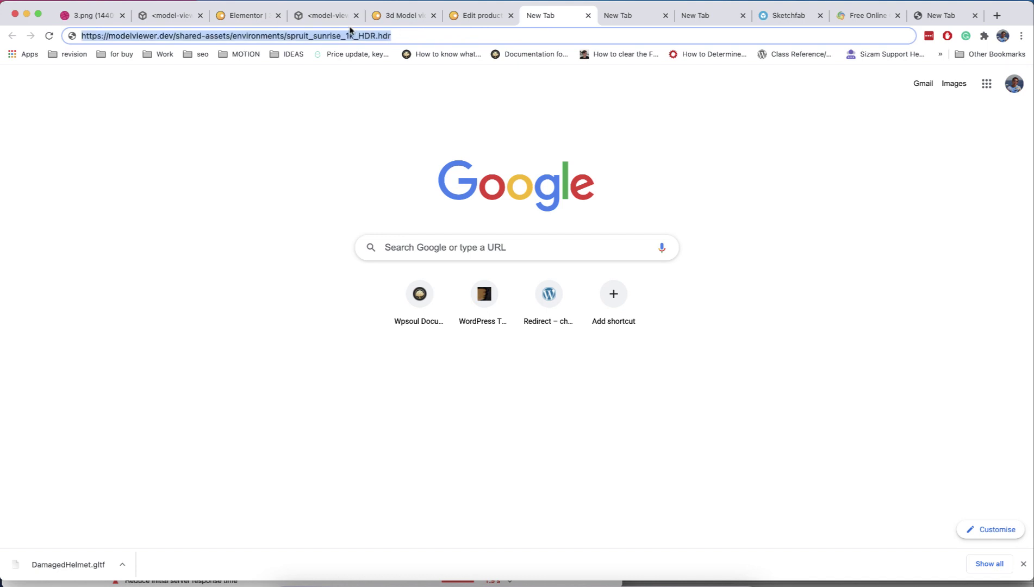
left_click(242, 20)
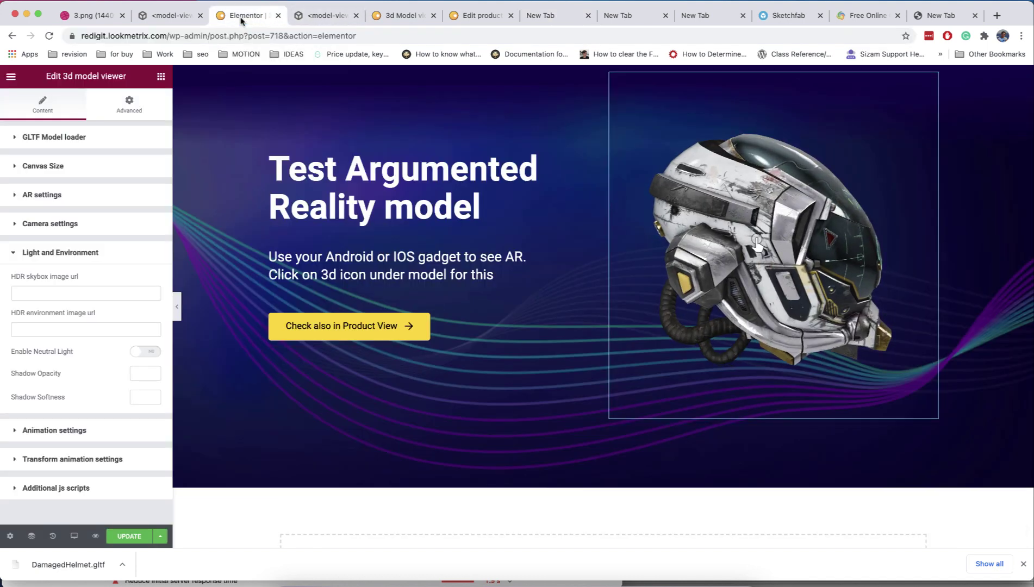
left_click(56, 293)
key("super+v")
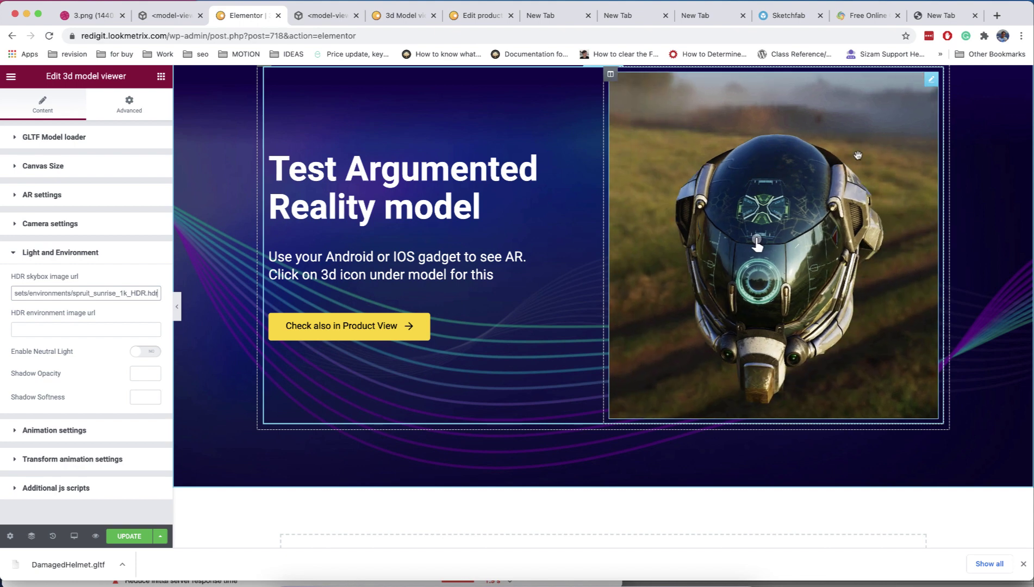
triple_click(92, 289)
key("BackSpace")
left_click(81, 329)
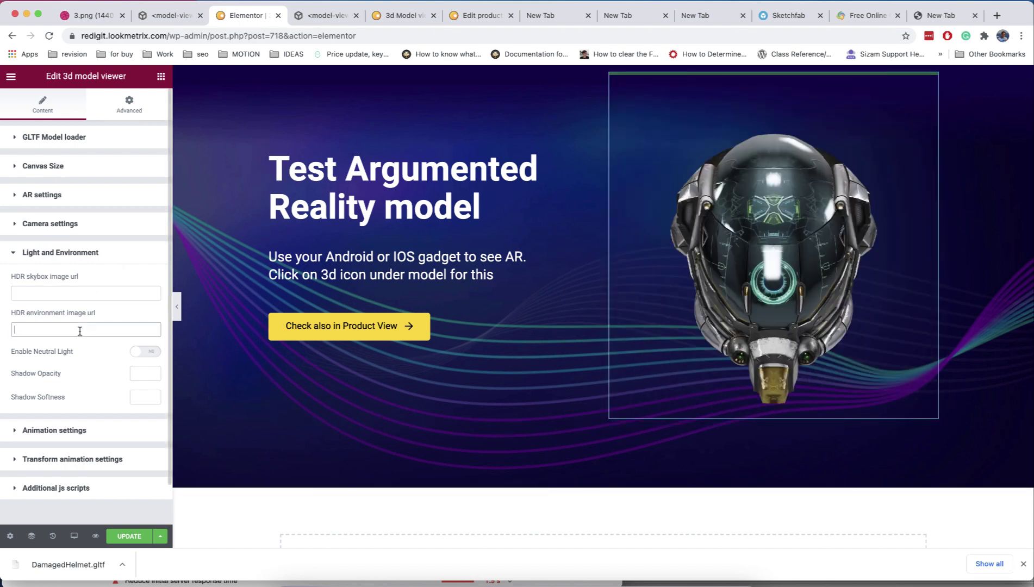
key("super+v")
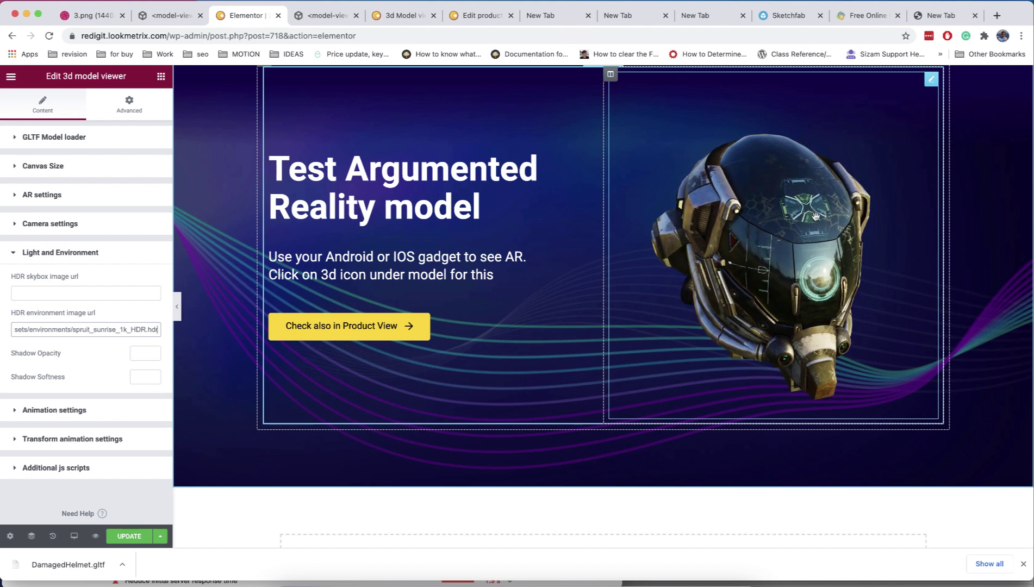
triple_click(125, 329)
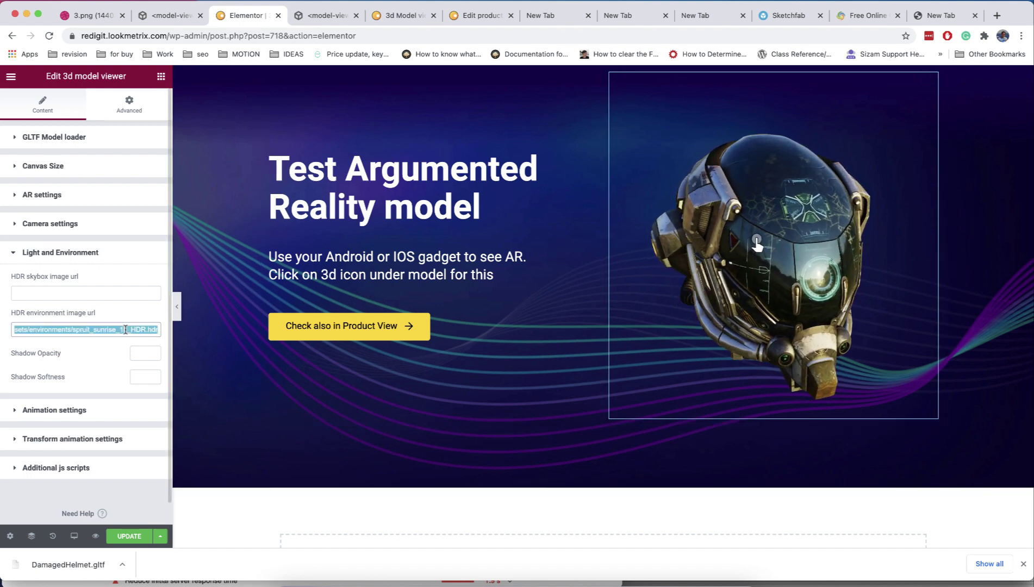
key("BackSpace")
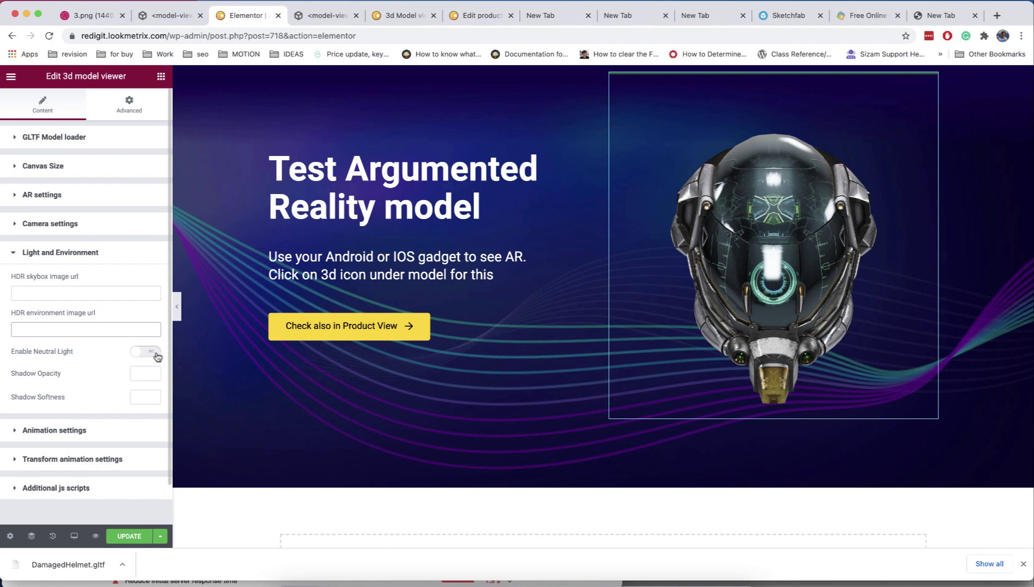
Turn on neutral lighting, try shadow opacity 1 then clear it, and expand Animation settings.
left_click(152, 353)
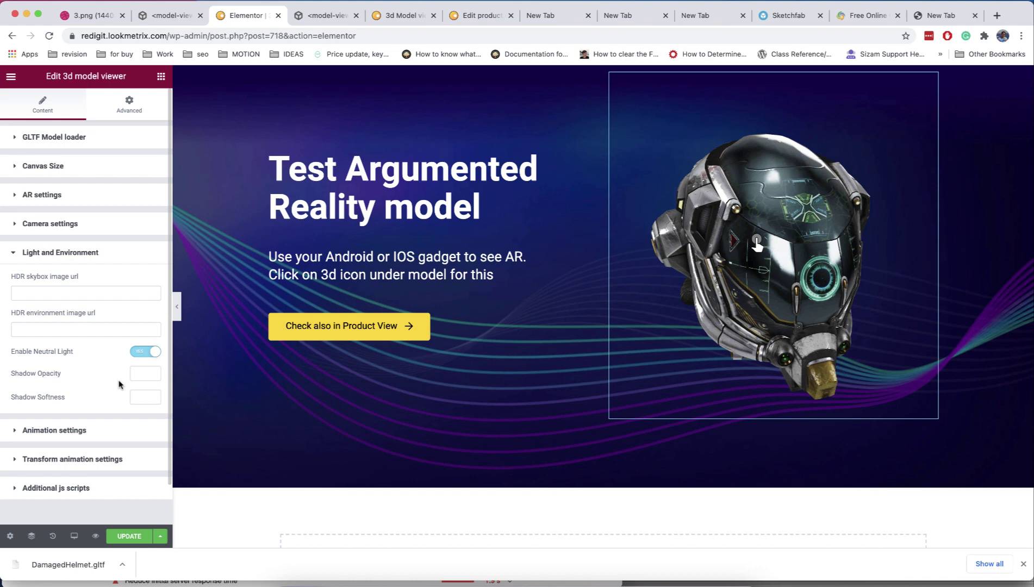
type("1")
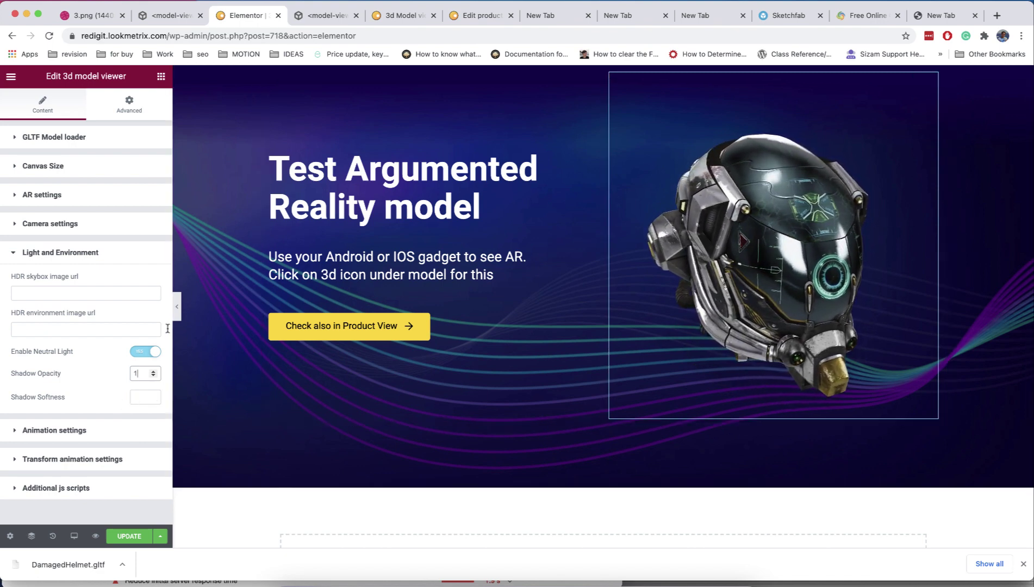
key("BackSpace")
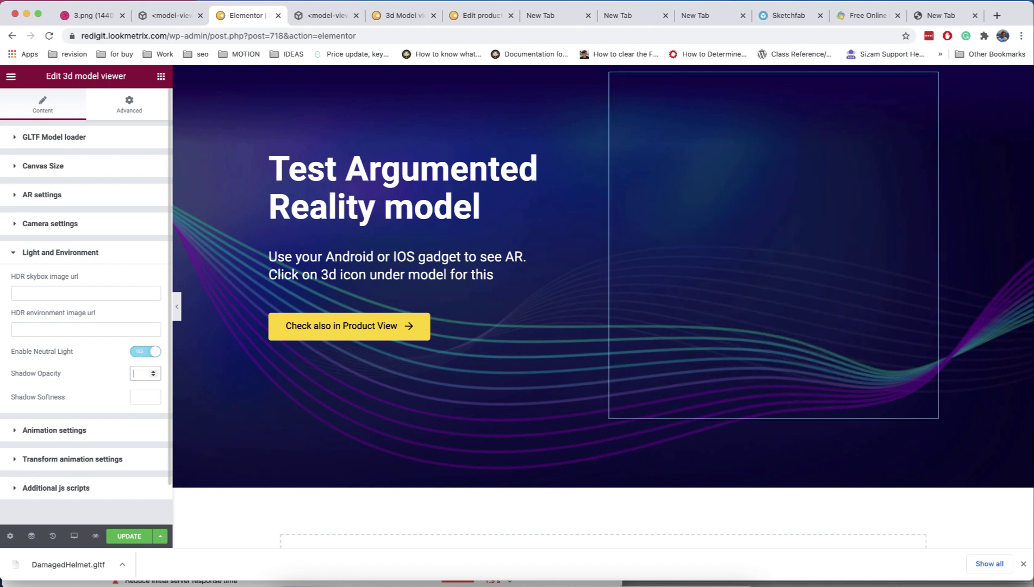
left_click(94, 427)
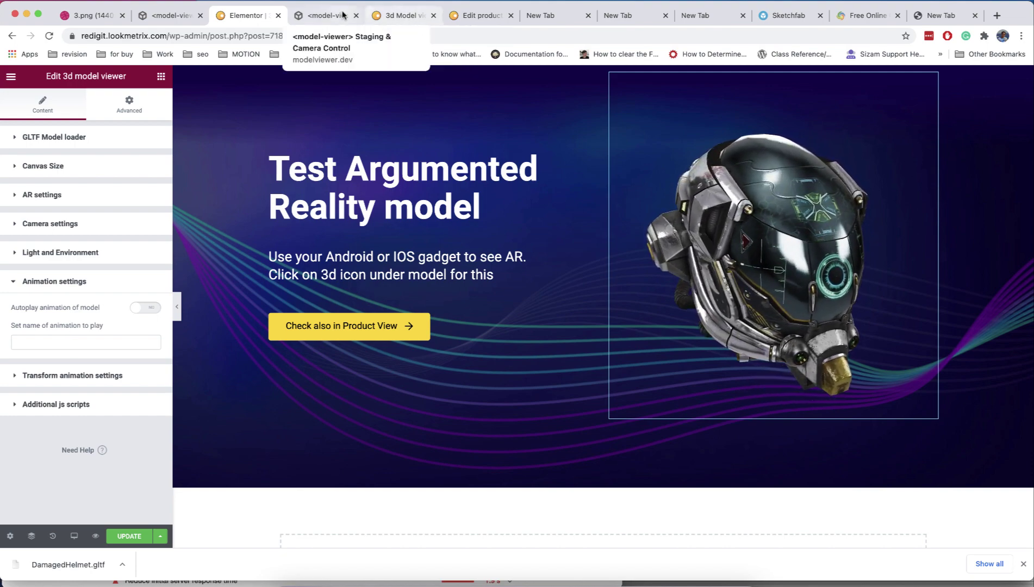
left_click(328, 16)
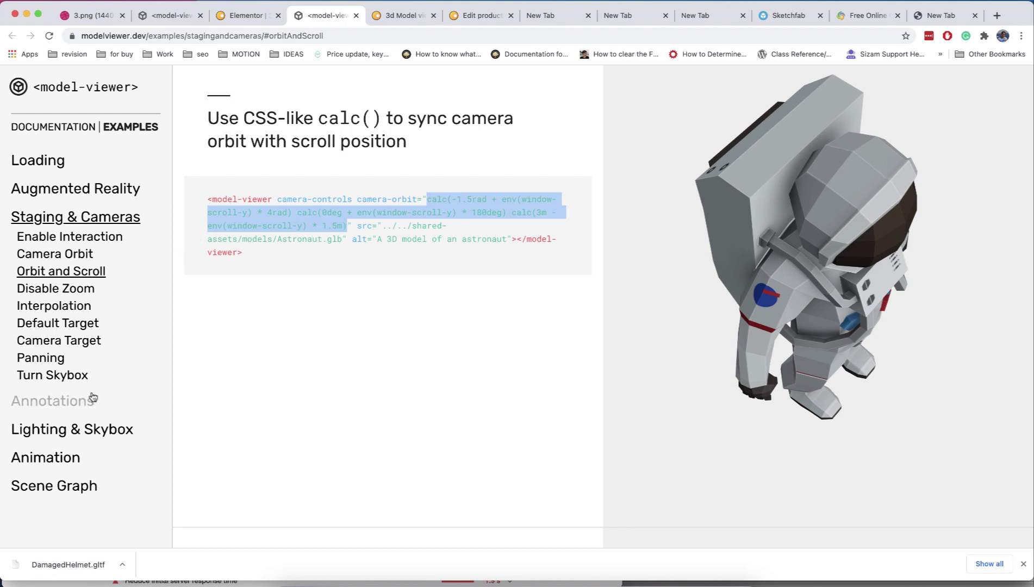
left_click(66, 456)
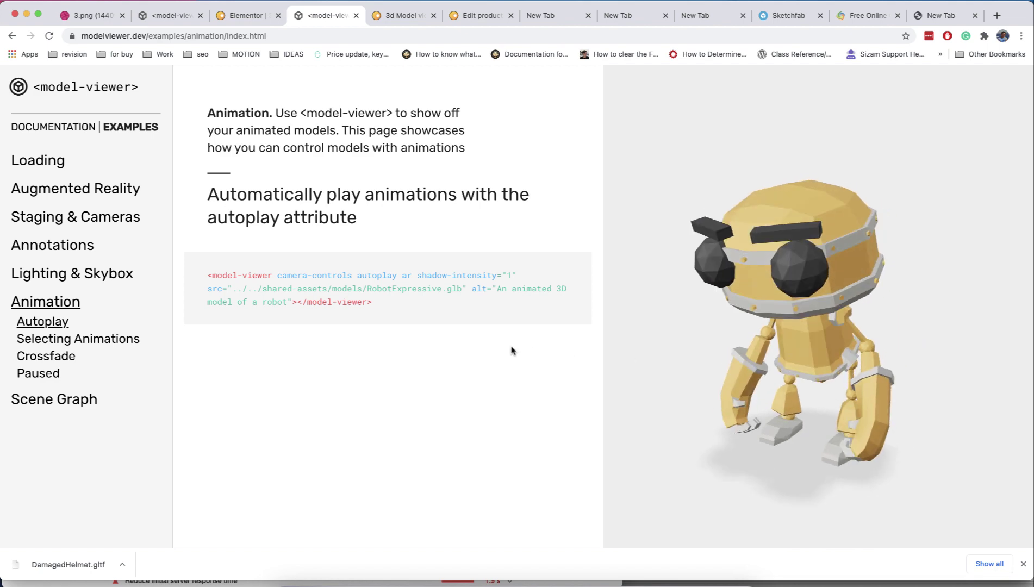
left_click(250, 16)
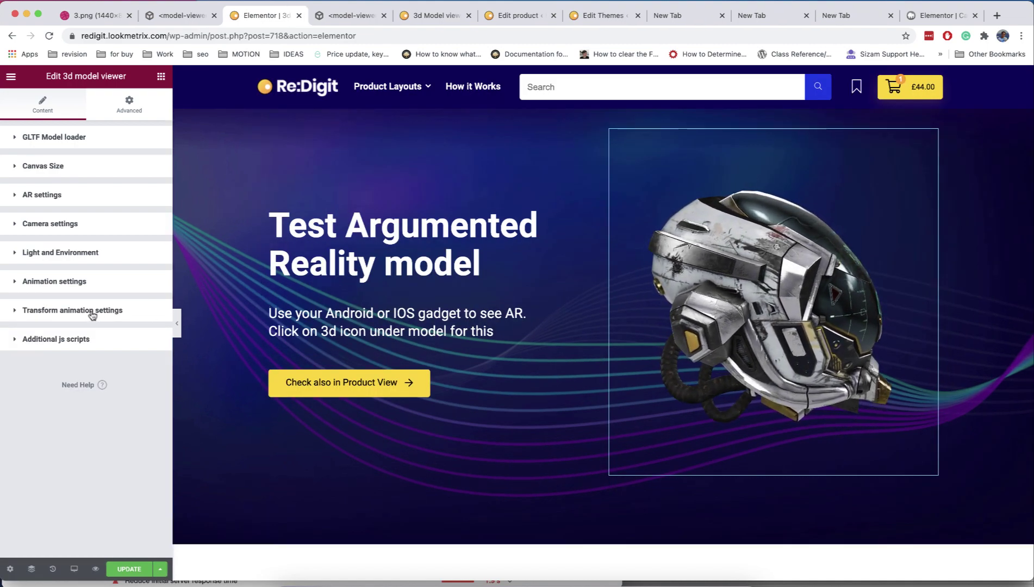
Turn off Enable Auto rotate in the viewer's camera settings.
left_click(92, 314)
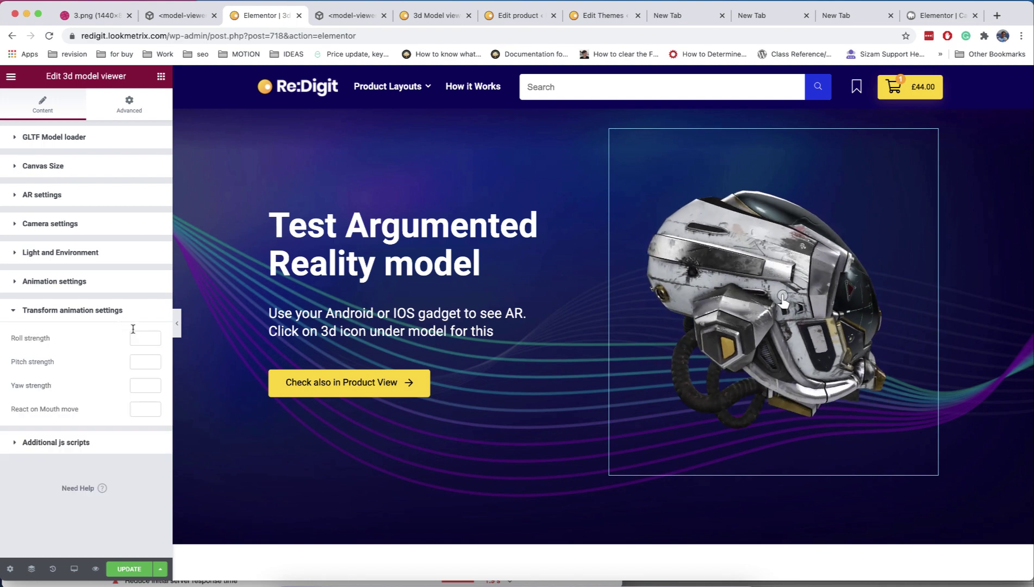
left_click(98, 230)
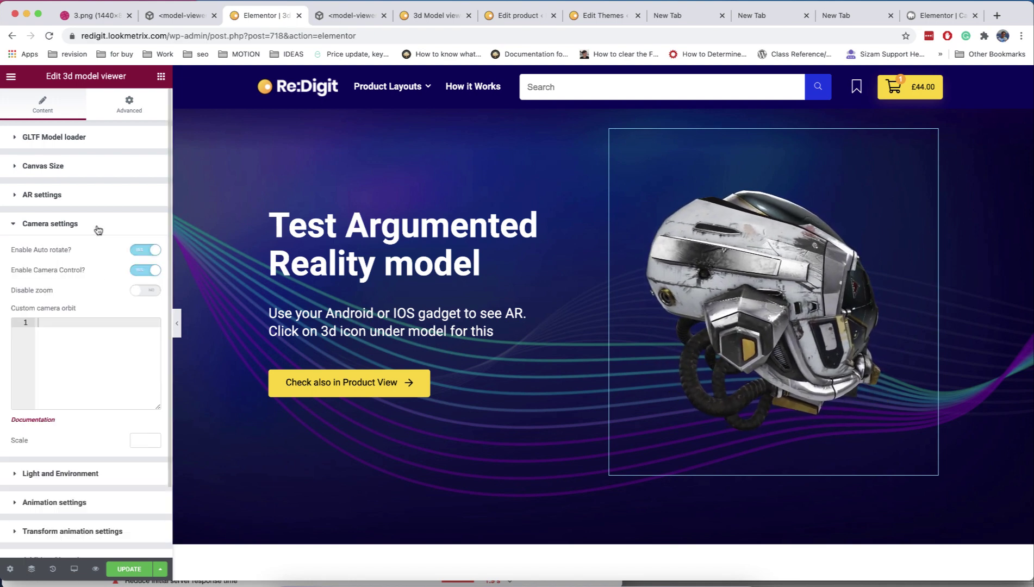
left_click(140, 251)
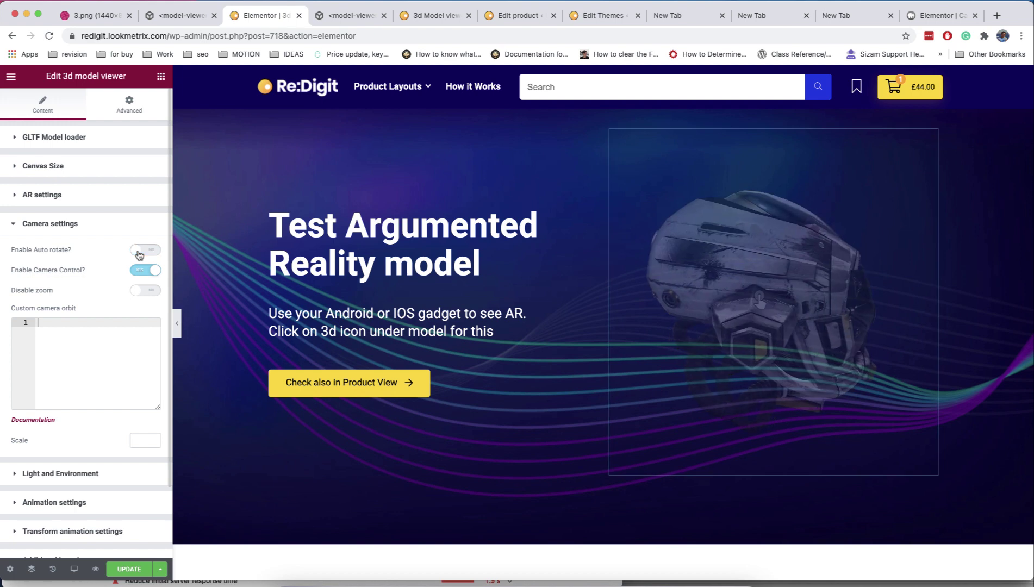
left_click(95, 228)
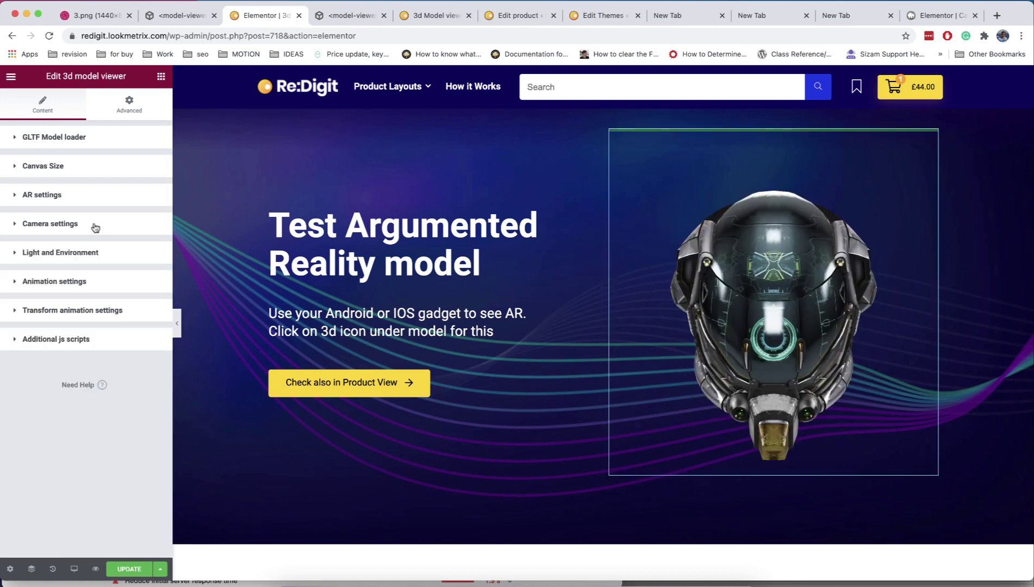
left_click(104, 308)
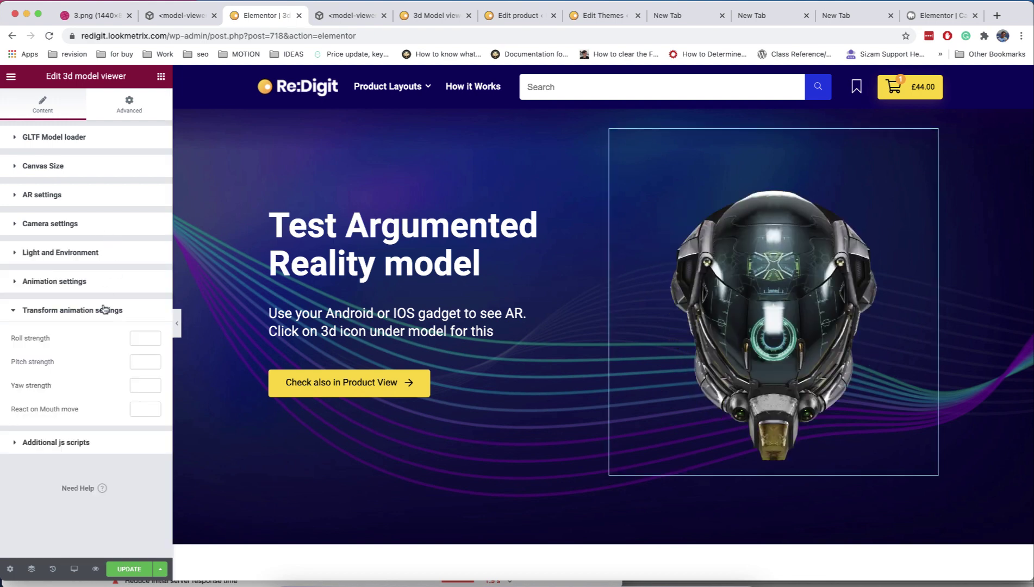
Try yaw and roll strength of 50 in transform animation, then clear both values.
left_click(135, 386)
type("50")
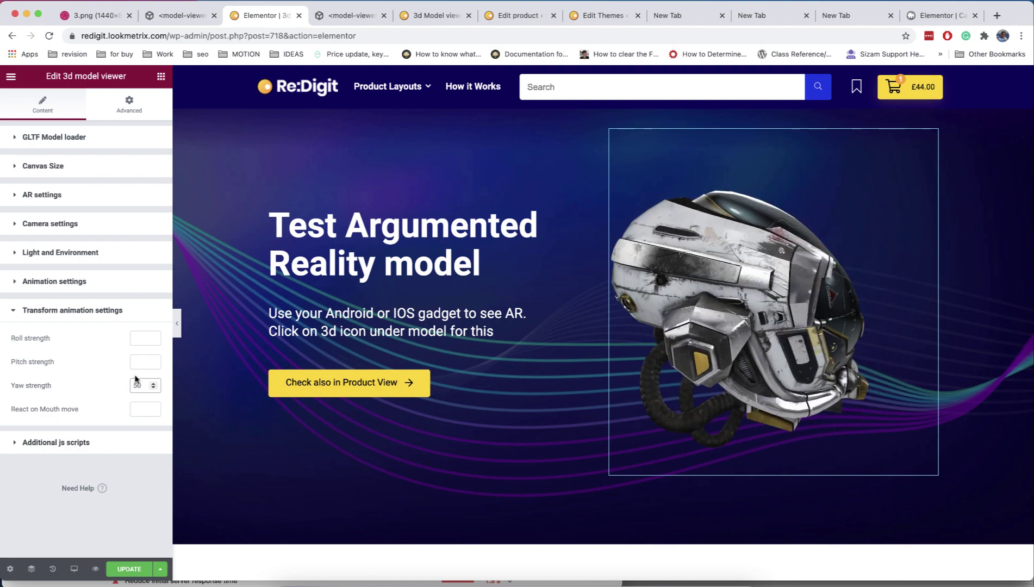
left_click(141, 338)
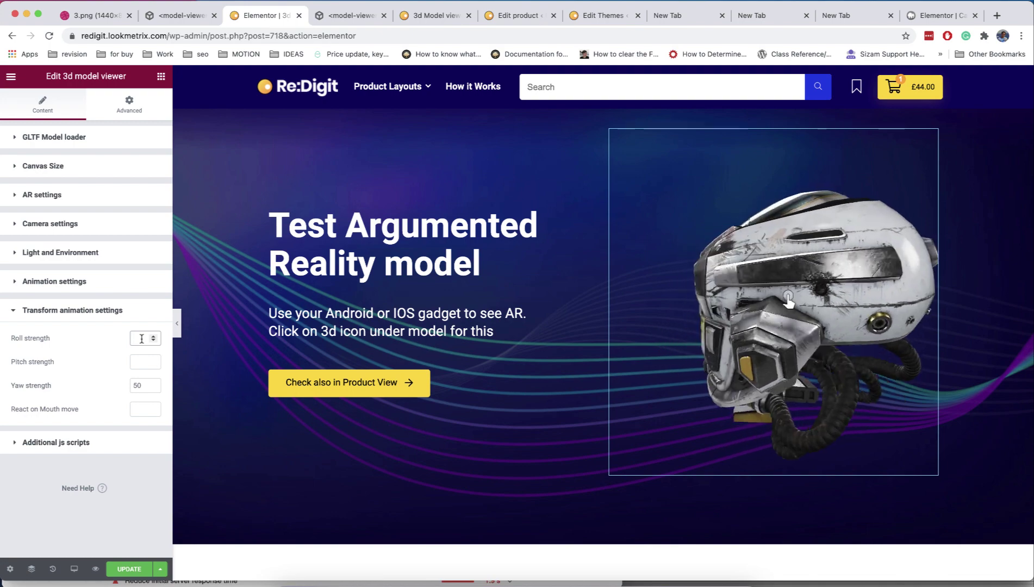
type("50")
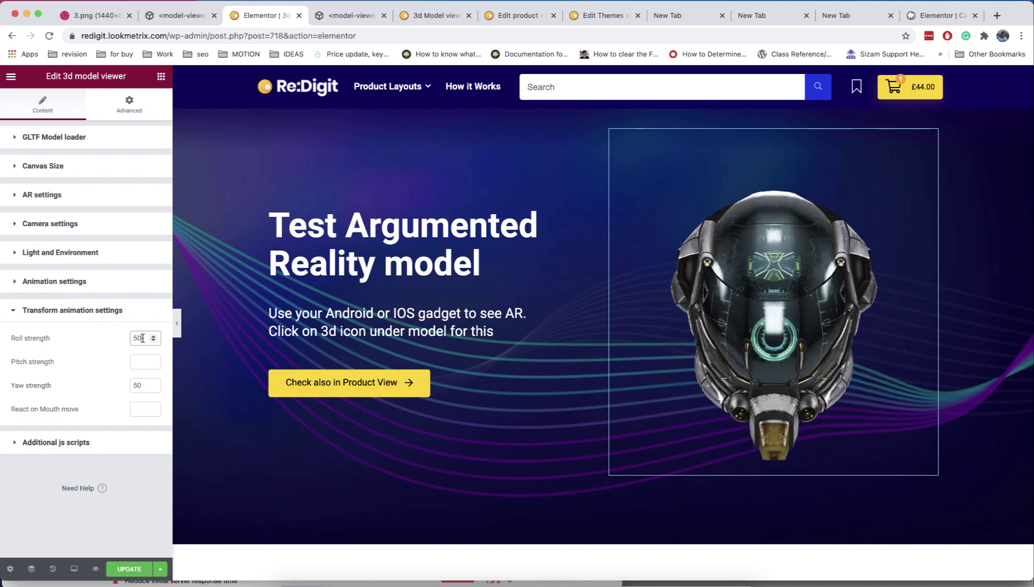
key("BackSpace")
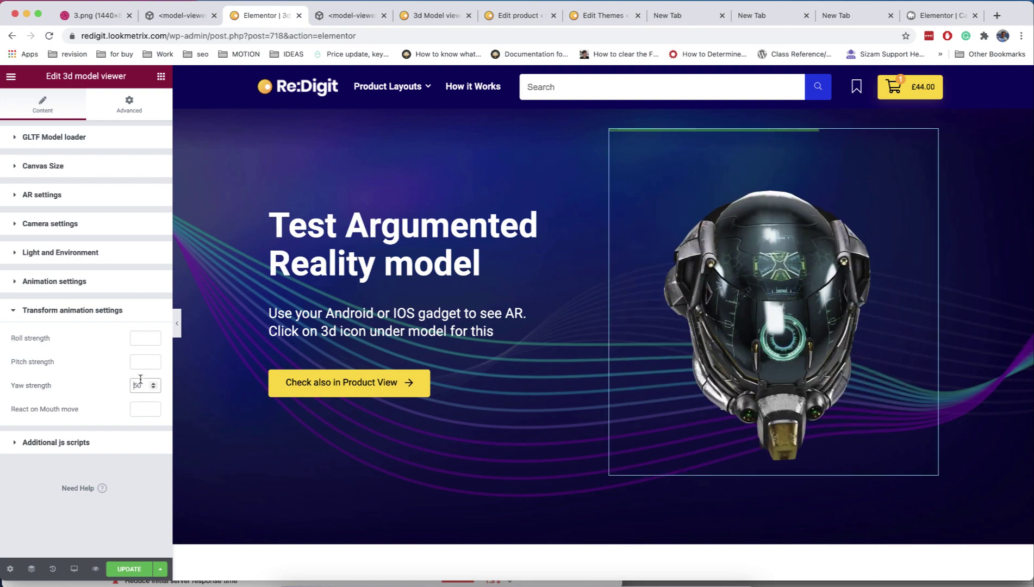
left_click(135, 384)
key("BackSpace")
key("BackSpace")
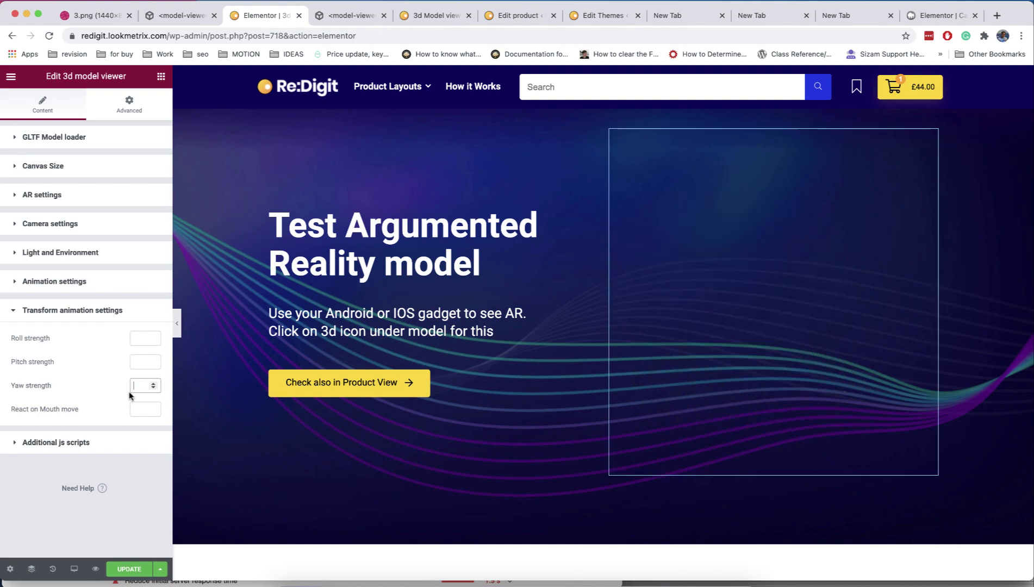
Set the helmet viewer's React on Mouth move value to 50 in Transform animation settings.
left_click(139, 407)
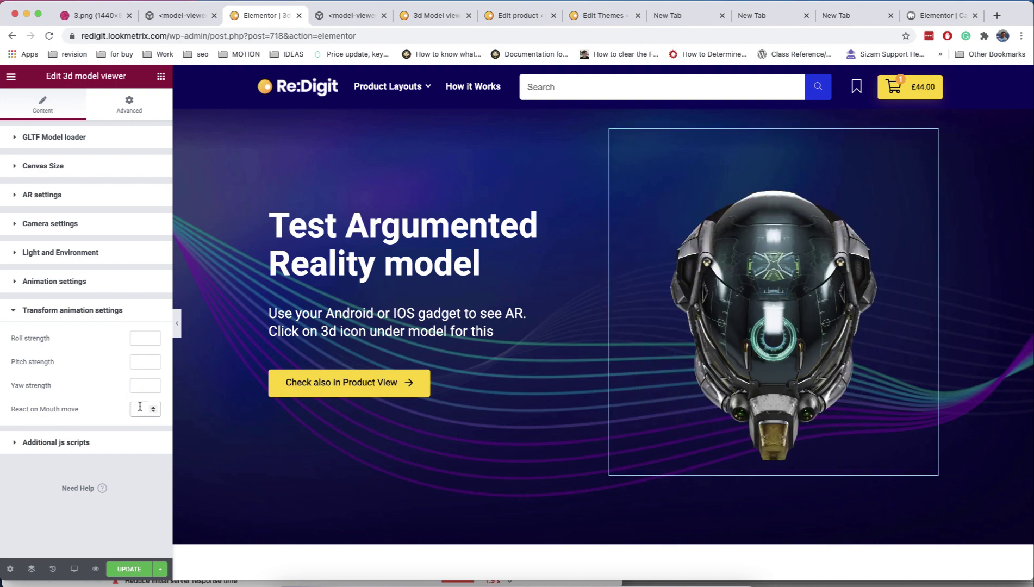
type("20")
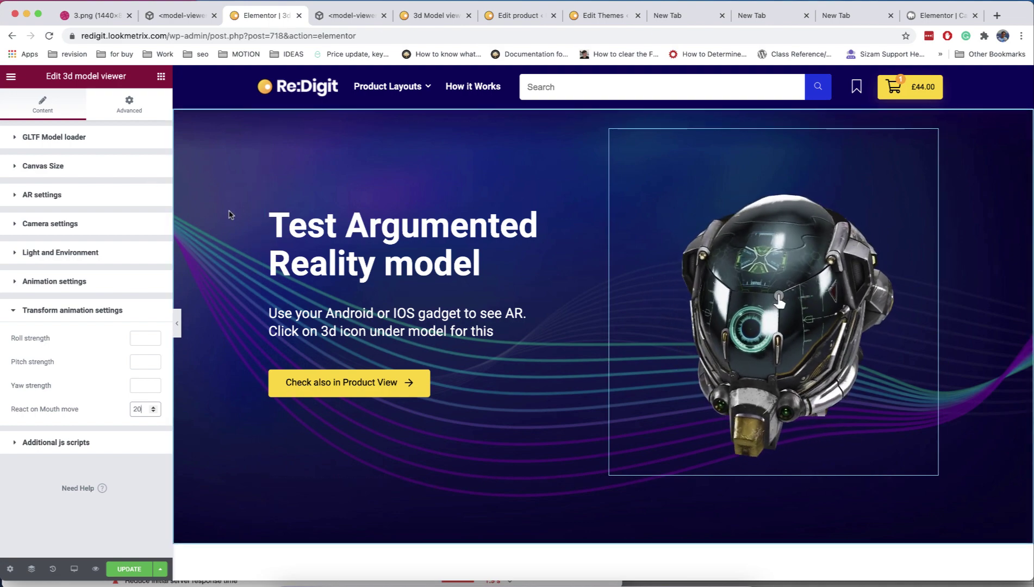
type("5")
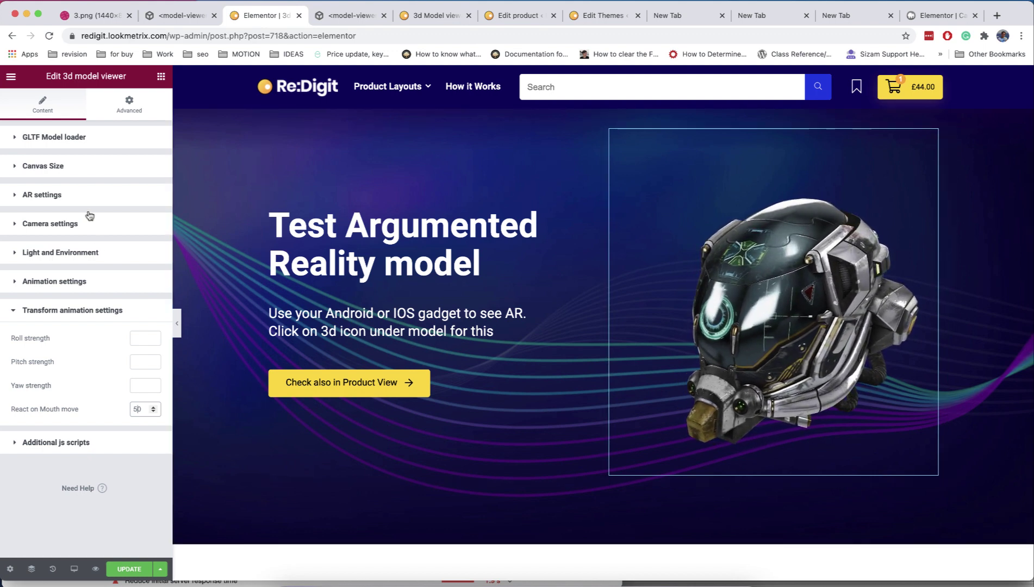
Under Additional js scripts, turn on Enable variant selector of model and leave the script empty.
left_click(96, 441)
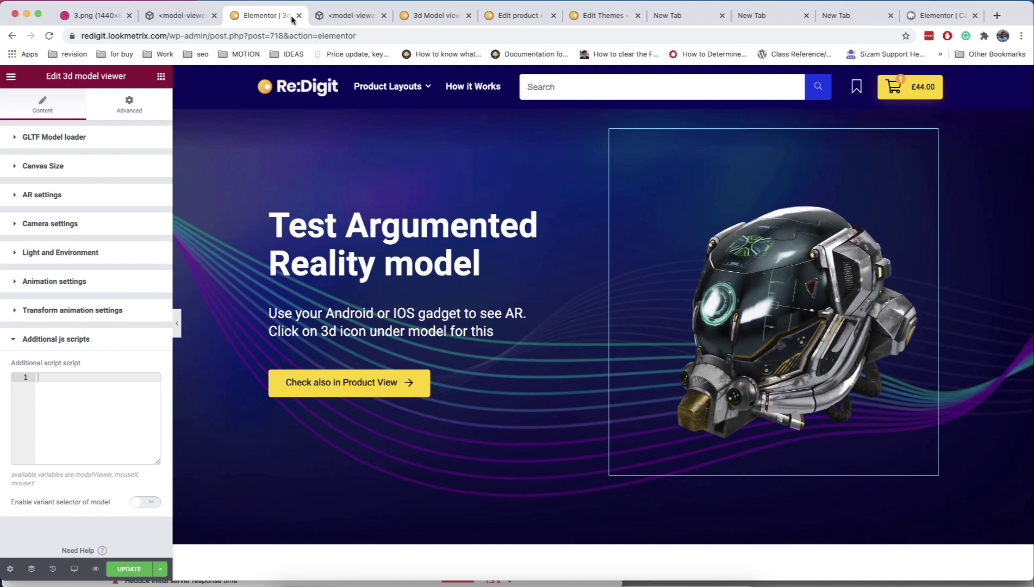
left_click(351, 15)
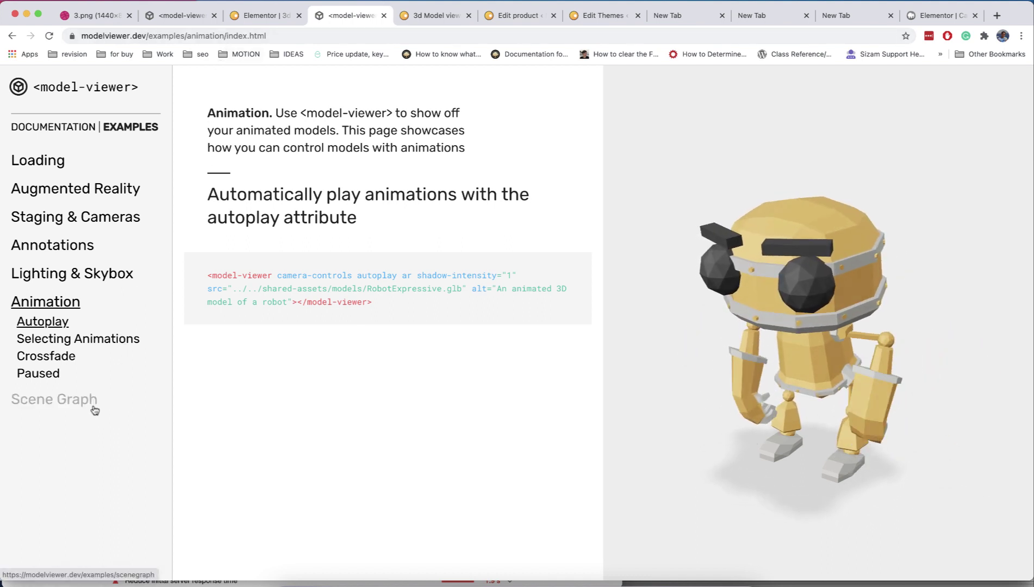
key("super+3")
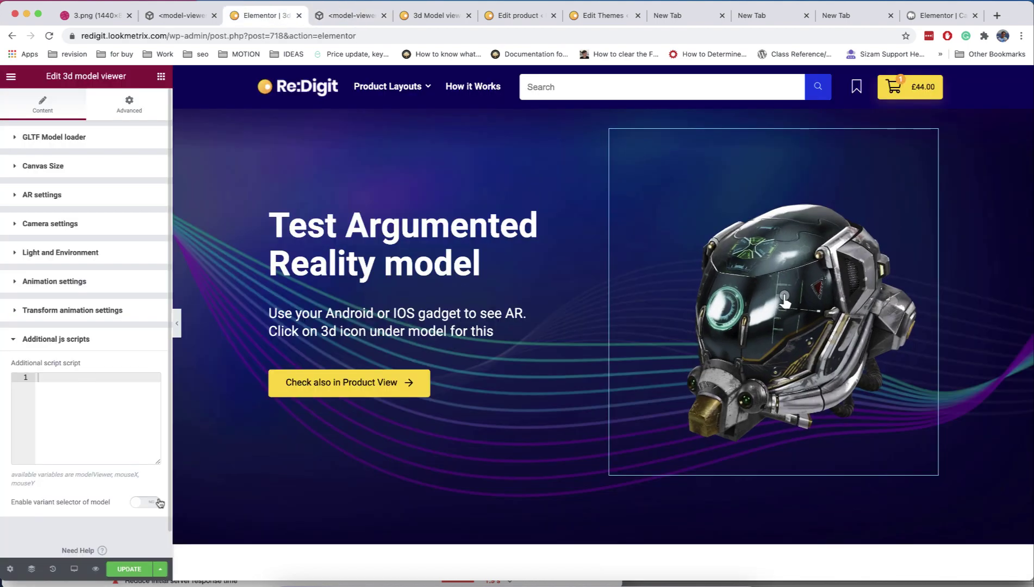
left_click(148, 503)
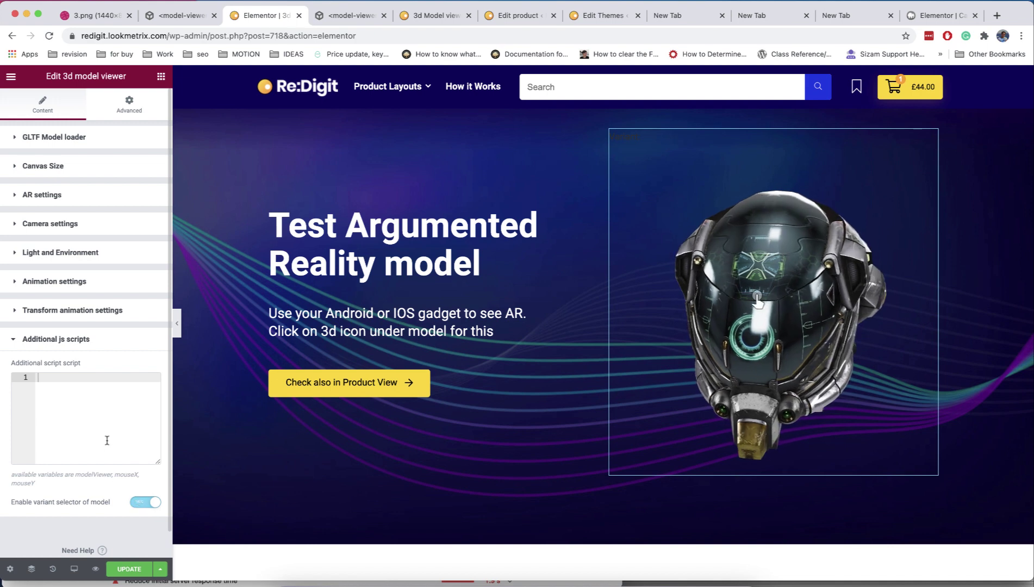
Replace the viewer's model URL with the SheenChair model and save the page.
left_click(69, 137)
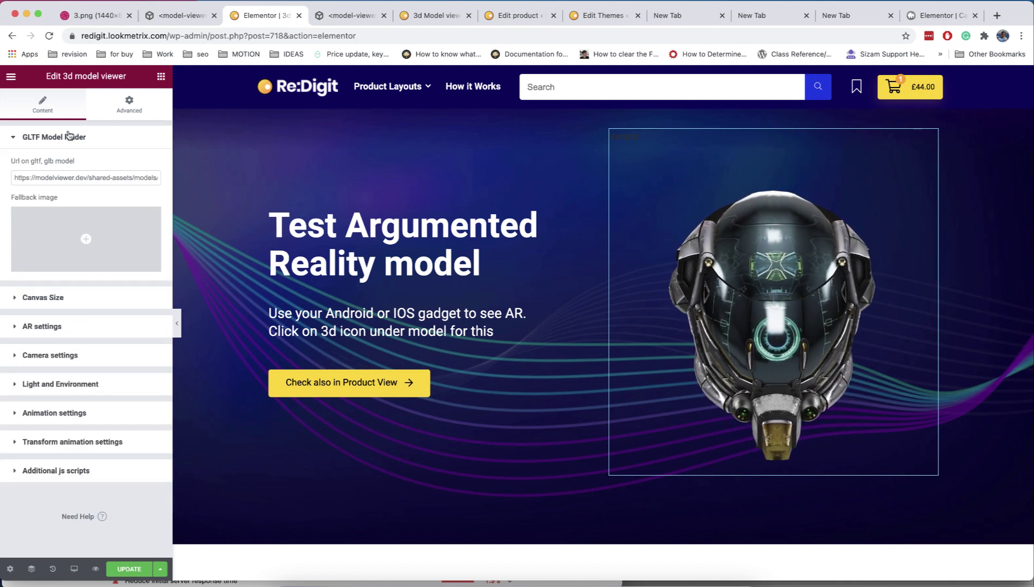
triple_click(77, 177)
type("https://modelviewer.dev/shared-assets/models/glTF-Sample-Models/2.0/SheenChair/glTF-Binary/SheenChair.glb")
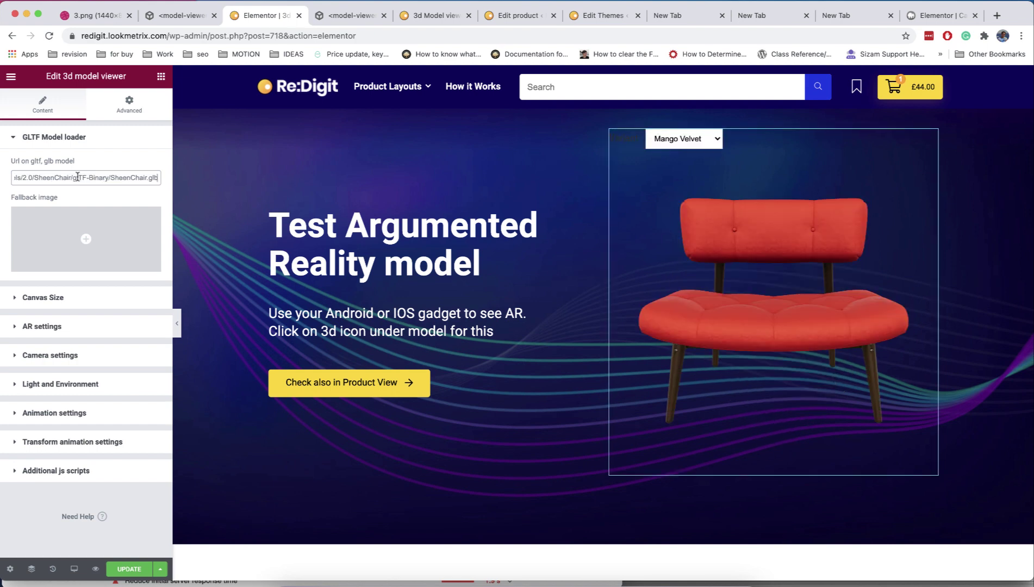
left_click(126, 572)
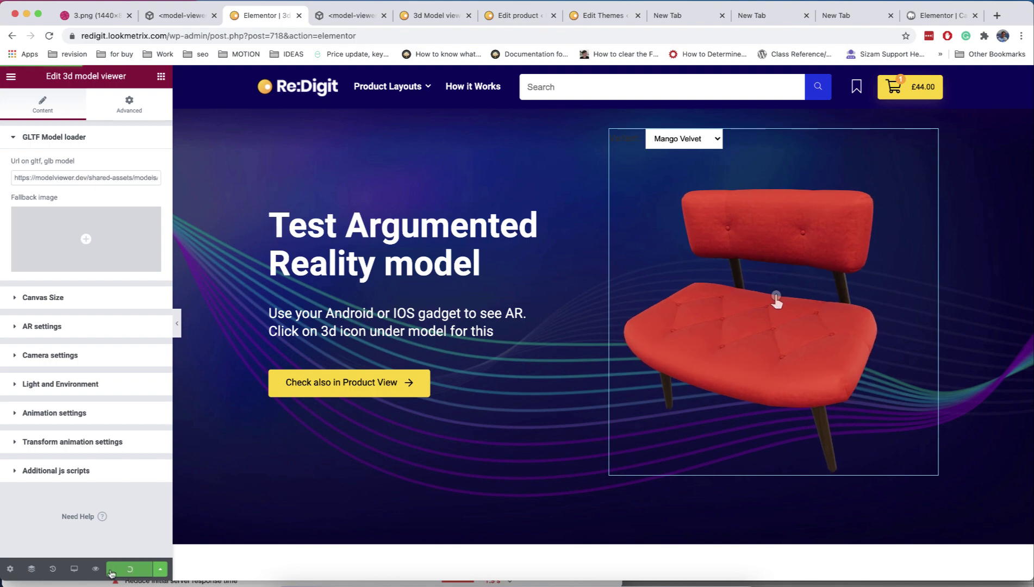
In the page preview, try the chair's Peacock Velvet variant, then switch it to Mango Velvet.
left_click(96, 569)
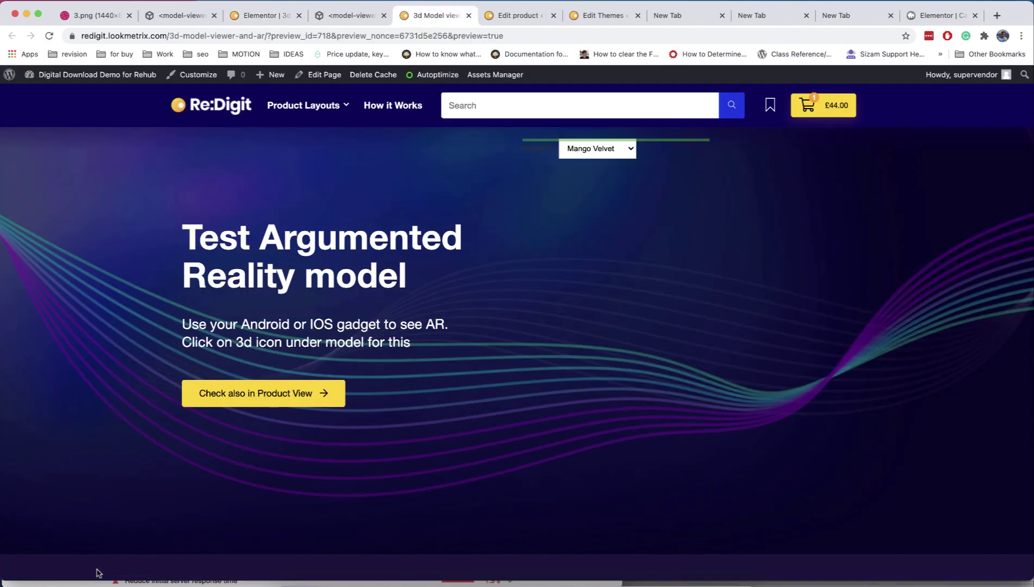
left_click(578, 151)
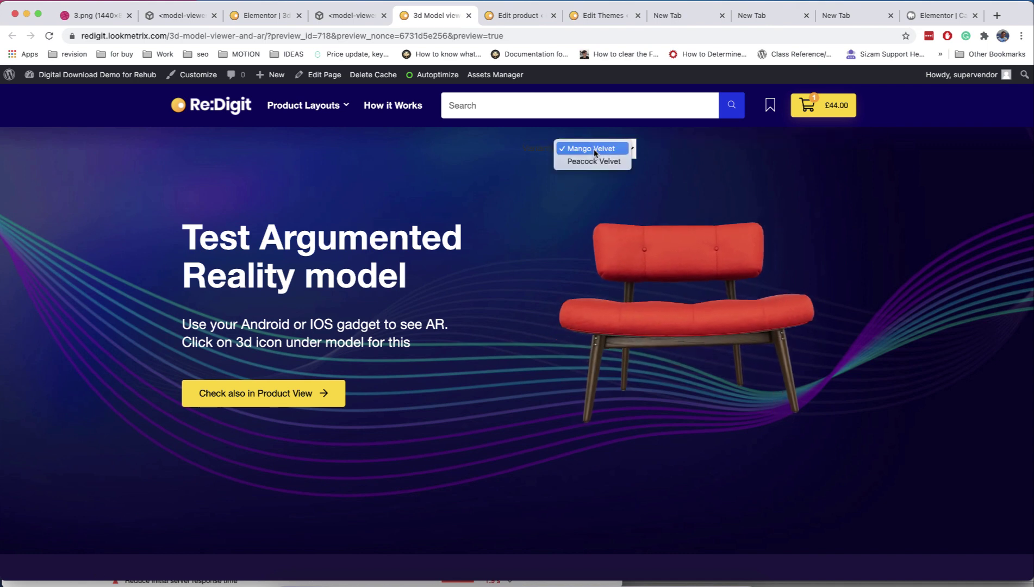
left_click(594, 160)
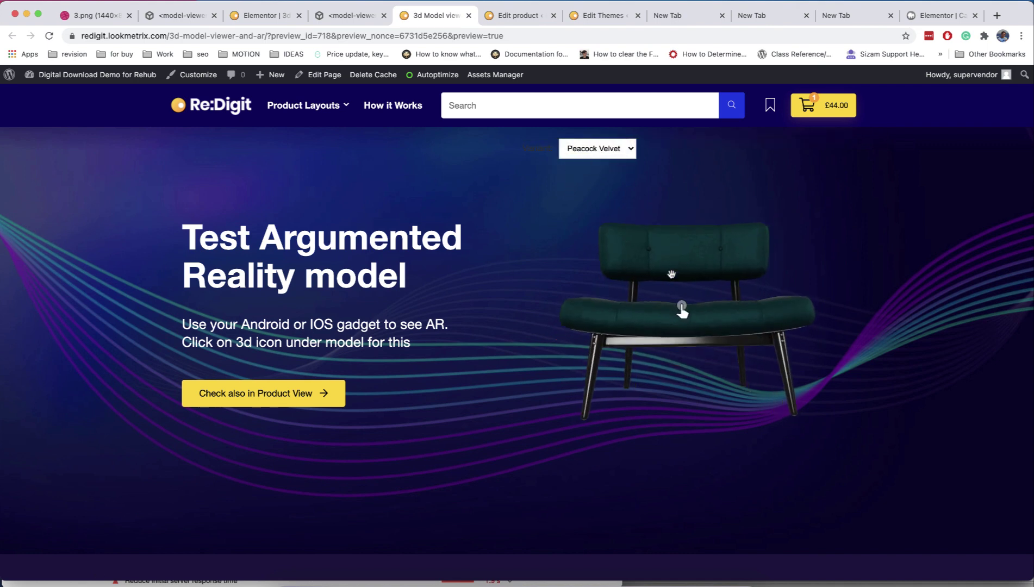
left_click(604, 155)
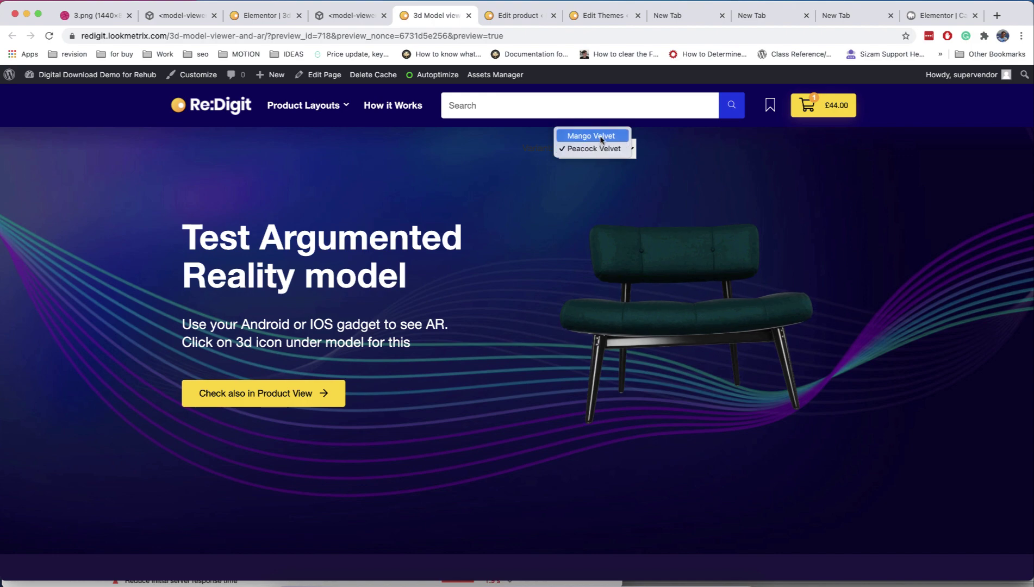
left_click(591, 136)
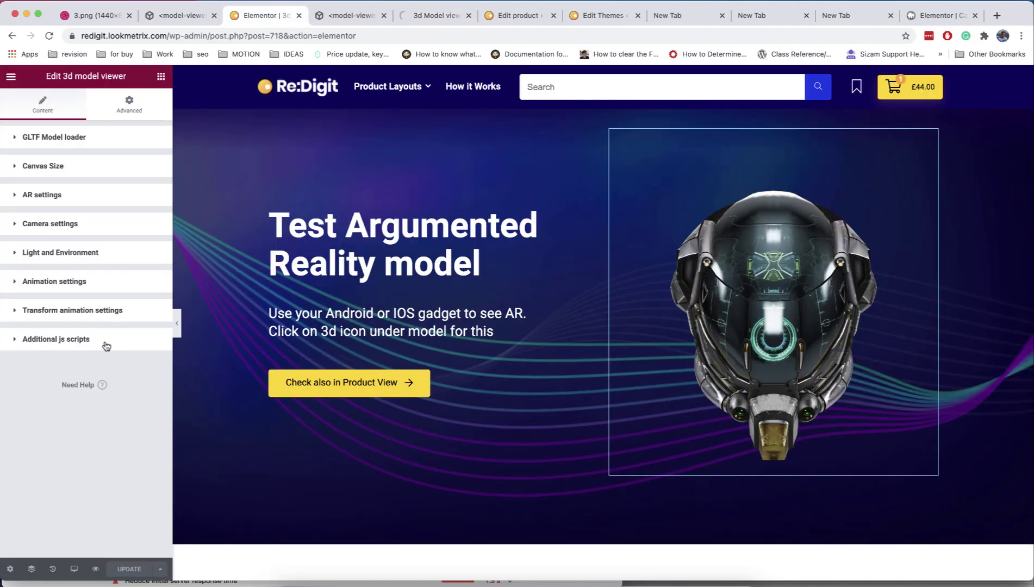
Enable AR and paste the DamagedHelmet-13-37-27.usdz URL into 'Url of Usdz model for Ios', then save.
left_click(78, 193)
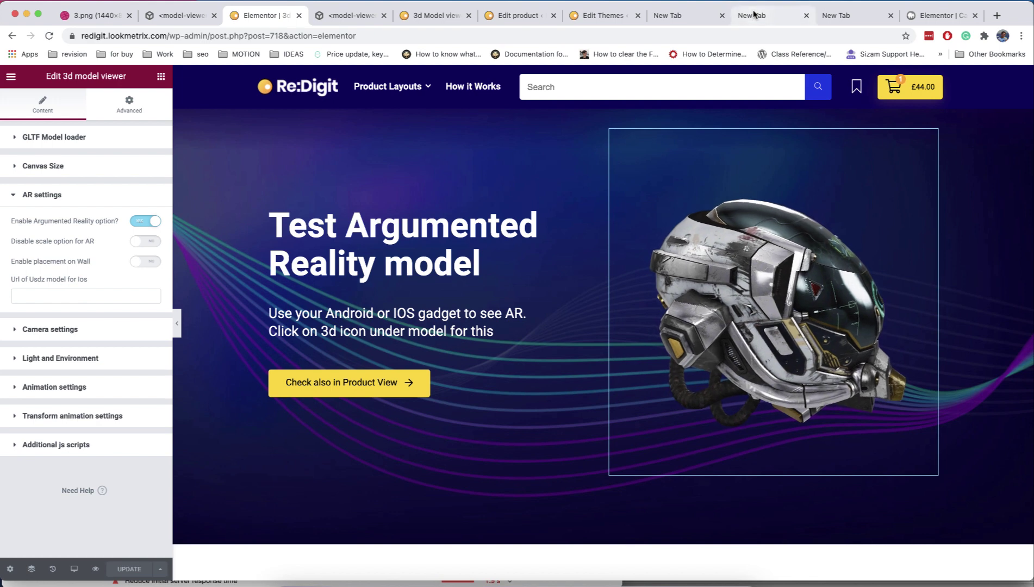
left_click(771, 16)
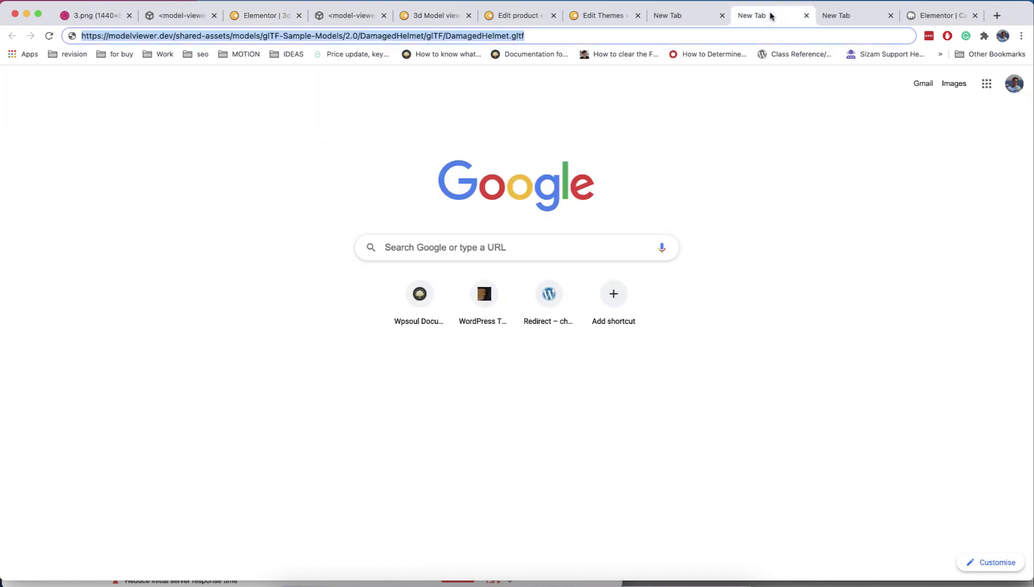
left_click(835, 18)
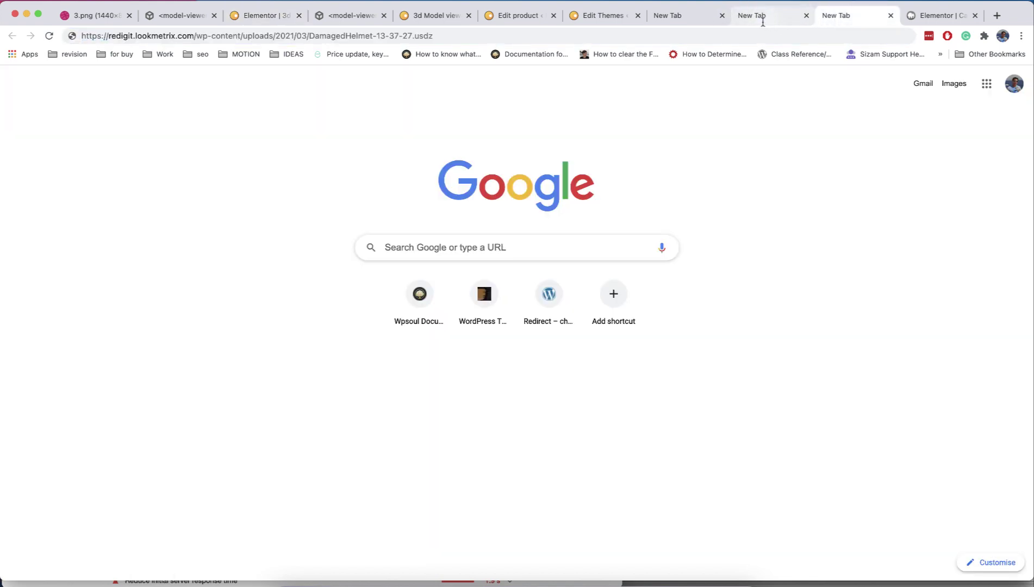
left_click(260, 15)
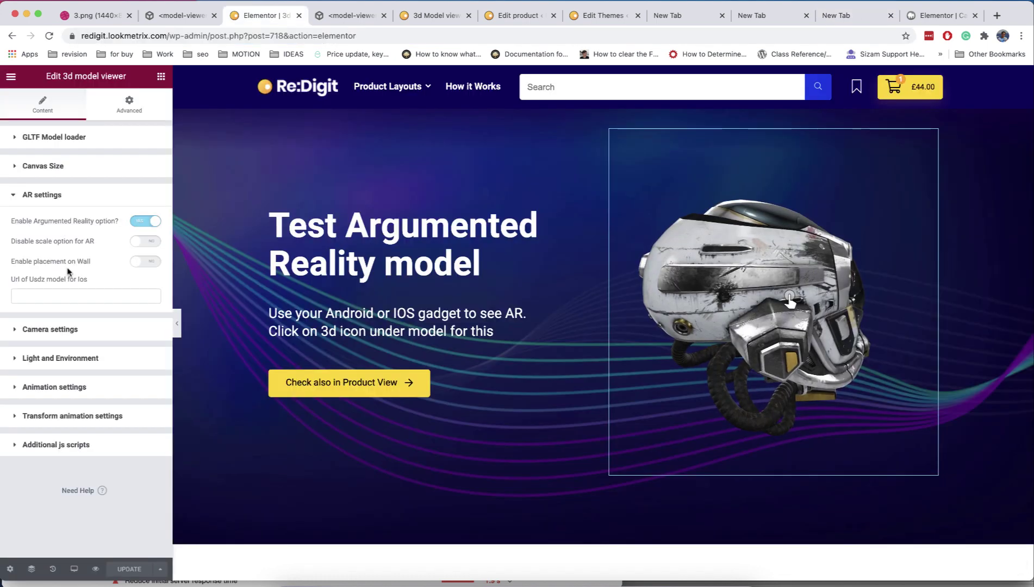
left_click(55, 293)
key("super+v")
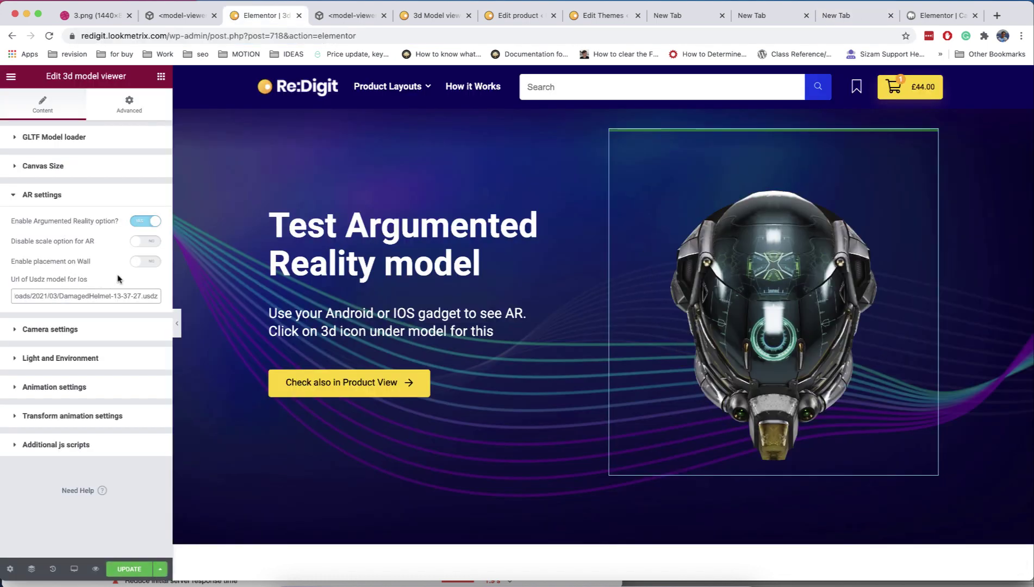
left_click(132, 569)
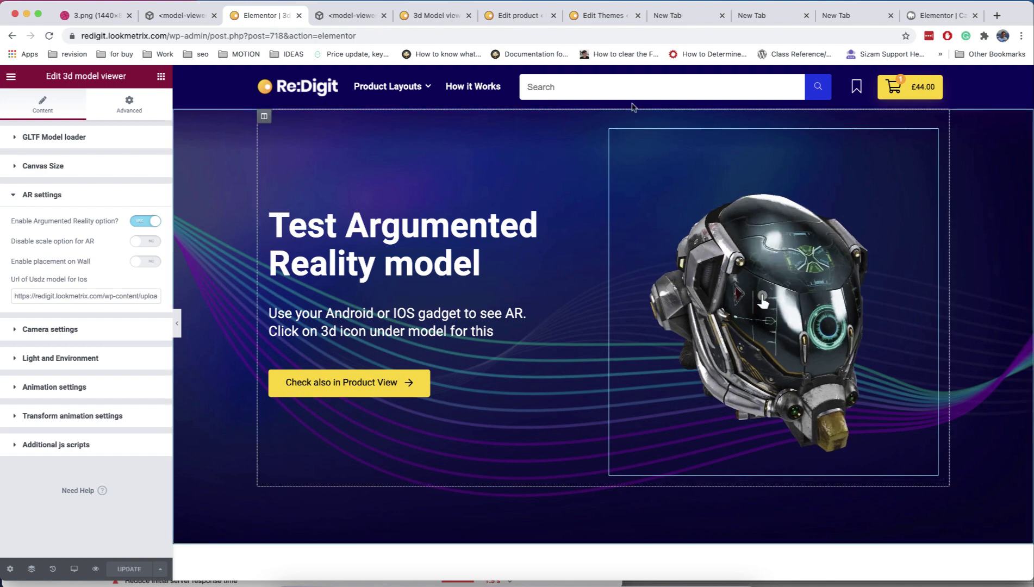
left_click(721, 3)
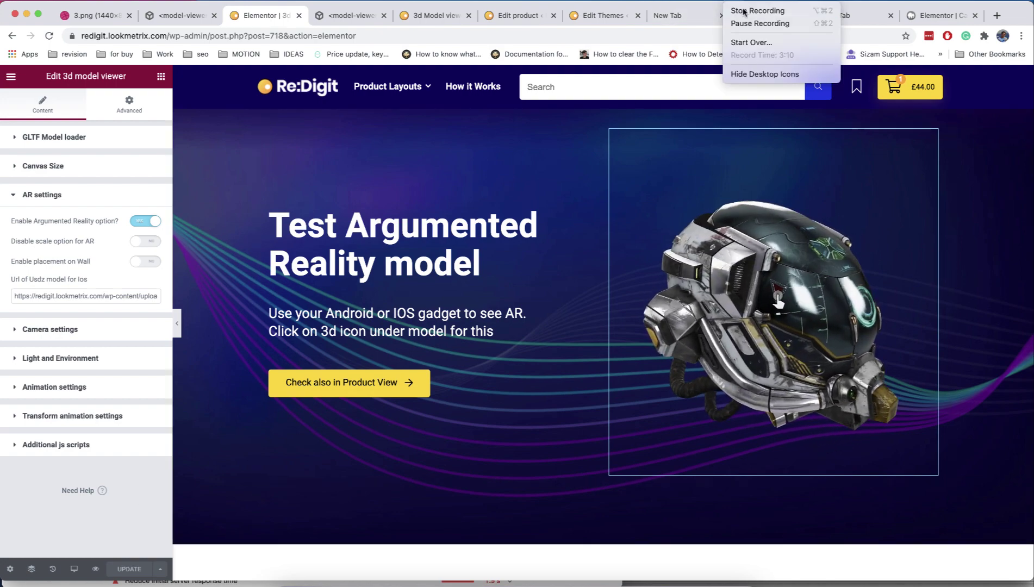
On the iPhone page, scroll to the helmet and launch it with 'View in your space'.
left_click(735, 10)
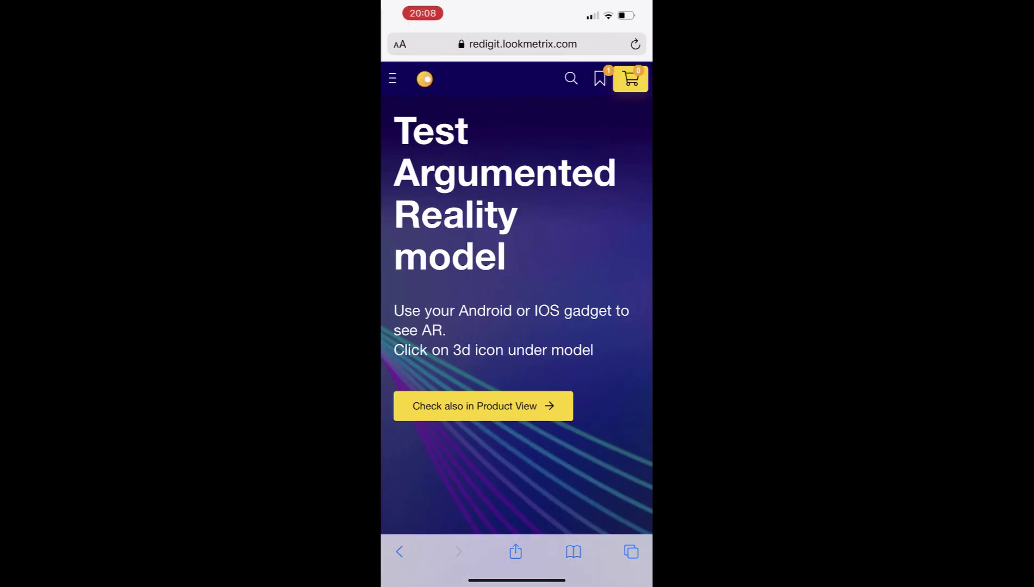
scroll(517, 299, "down", 5)
scroll(516, 299, "down", 3)
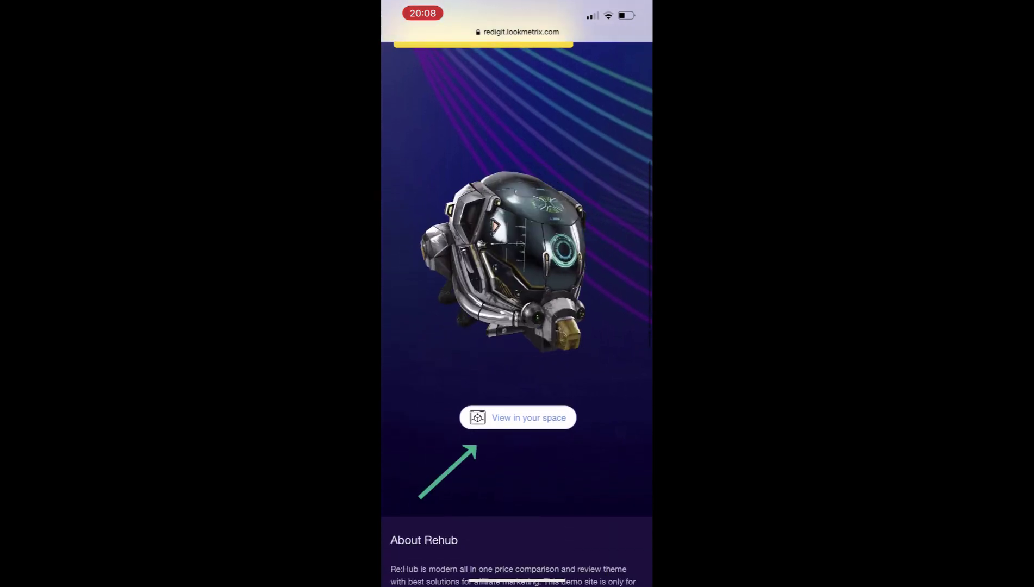
left_click(517, 417)
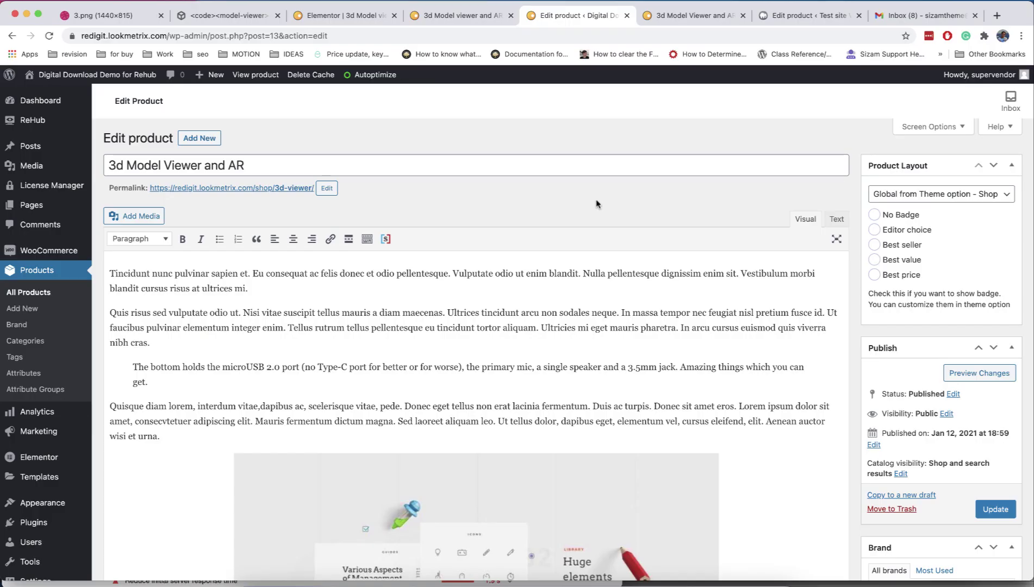
Scroll the Edit product page to the Product video box listing the GLTF and USDZ links.
scroll(409, 207, "down", 10)
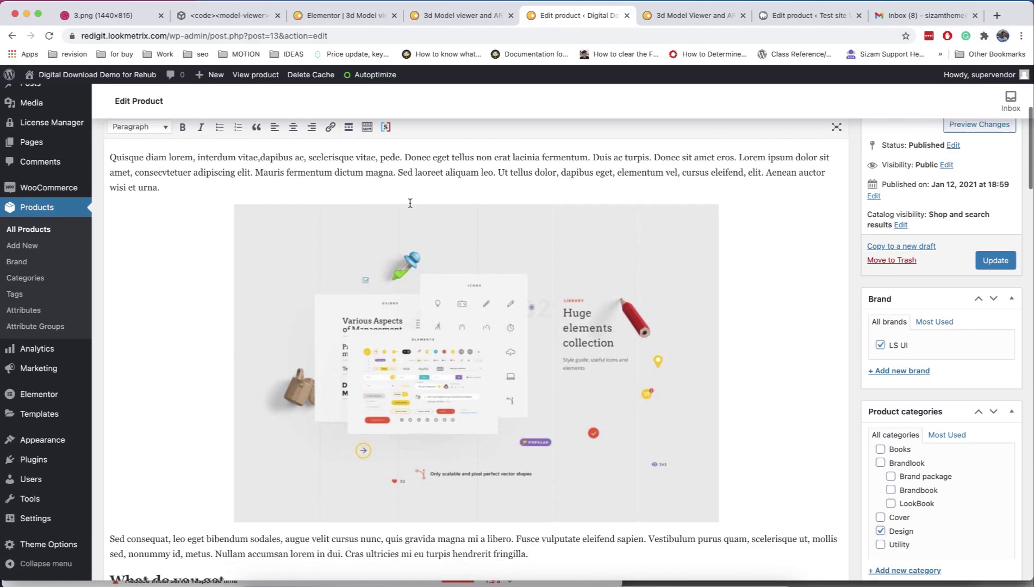
scroll(410, 203, "down", 5)
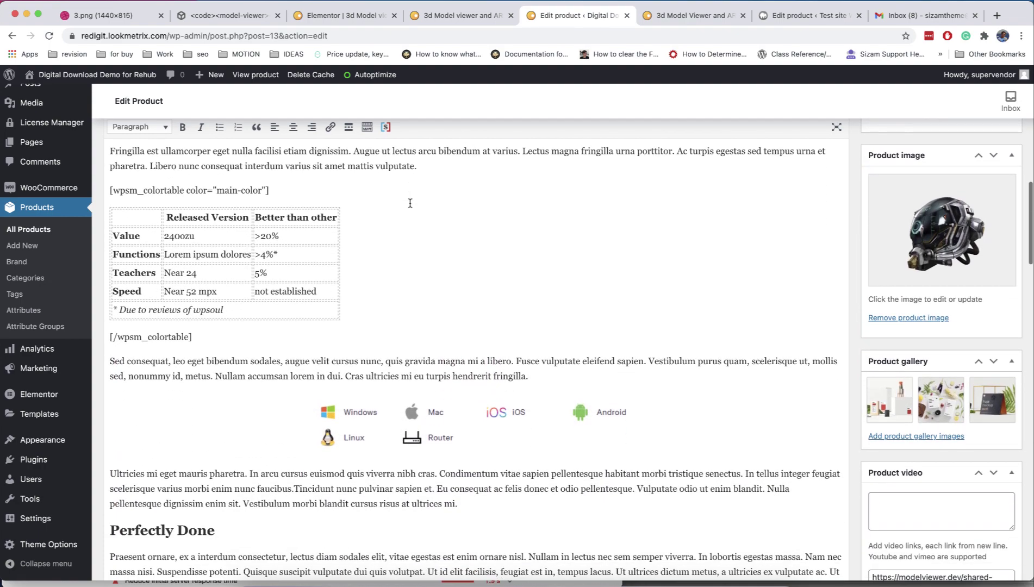
scroll(837, 310, "down", 3)
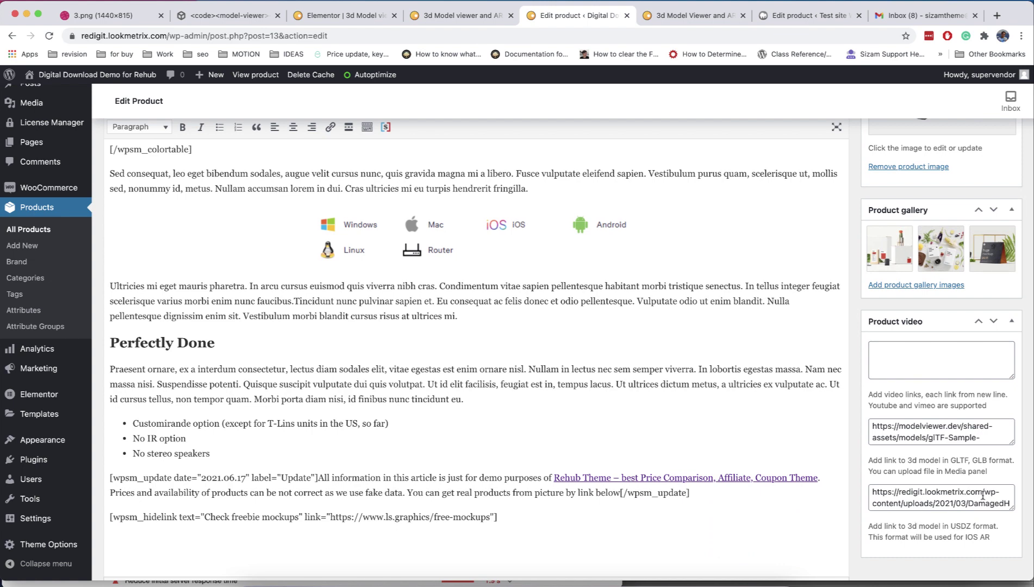
On the live product page, spin the helmet in its 3D popup, close it, and select the page URL.
left_click(662, 15)
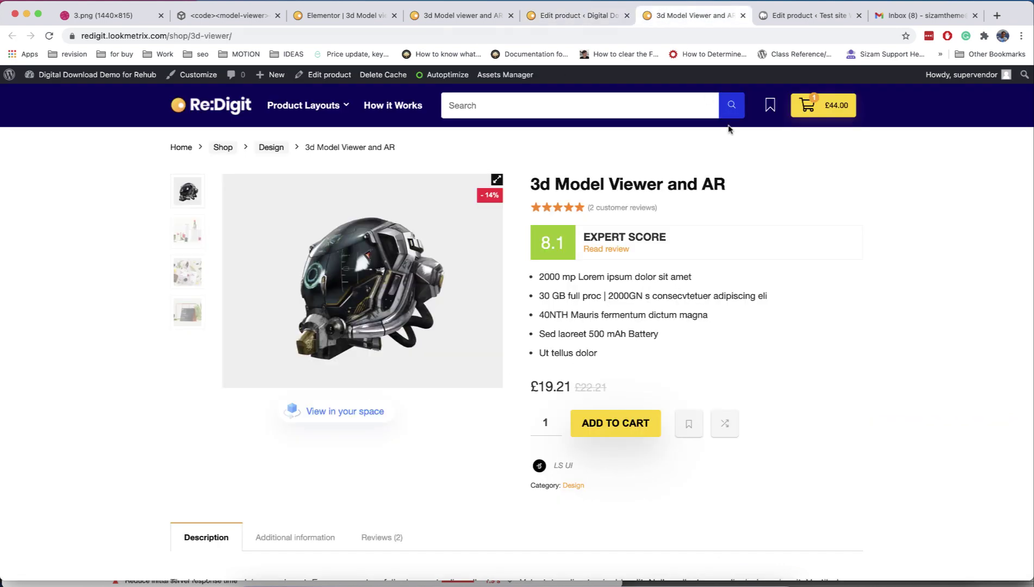
scroll(434, 239, "up", 5)
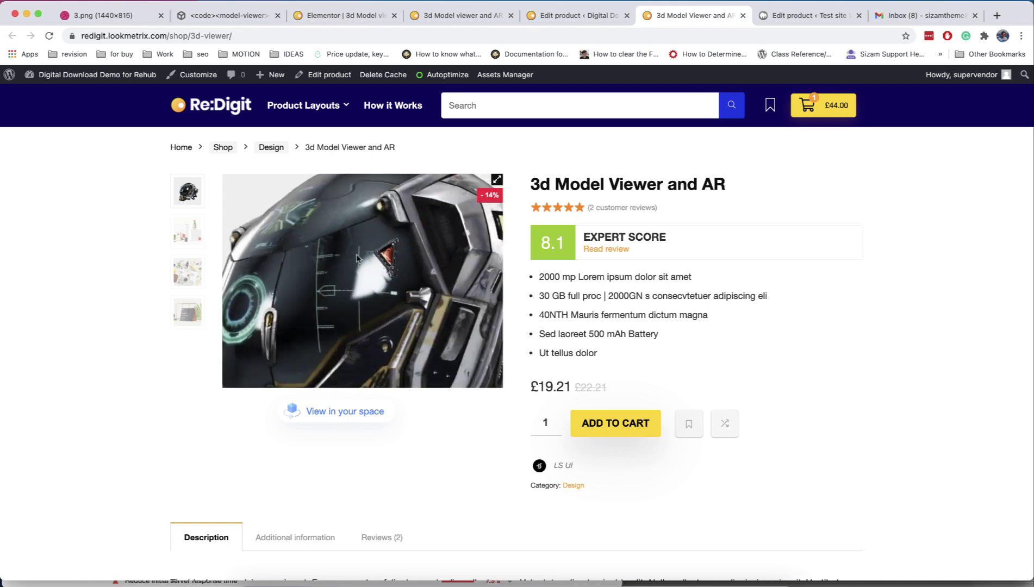
scroll(433, 239, "down", 5)
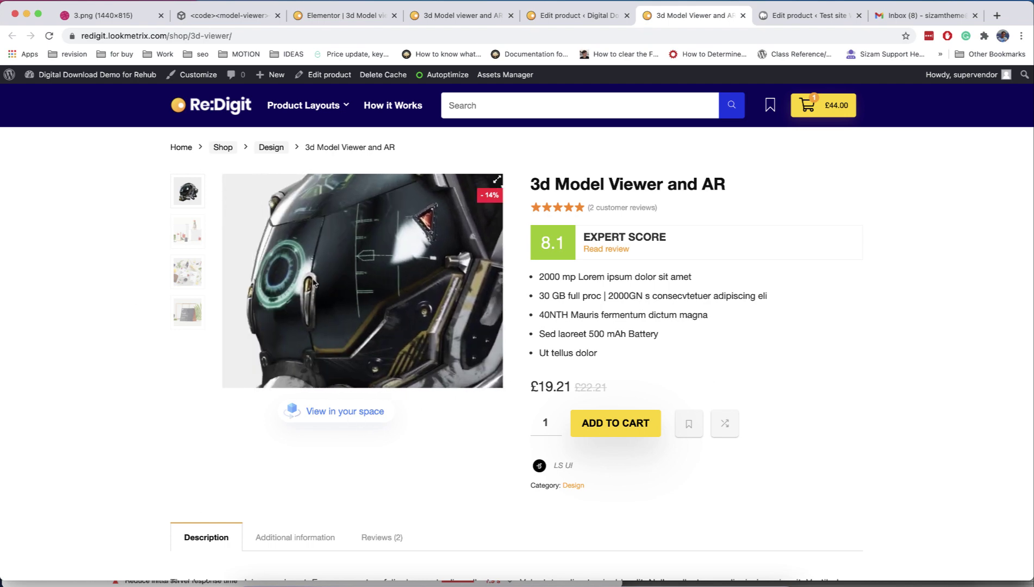
left_click(344, 413)
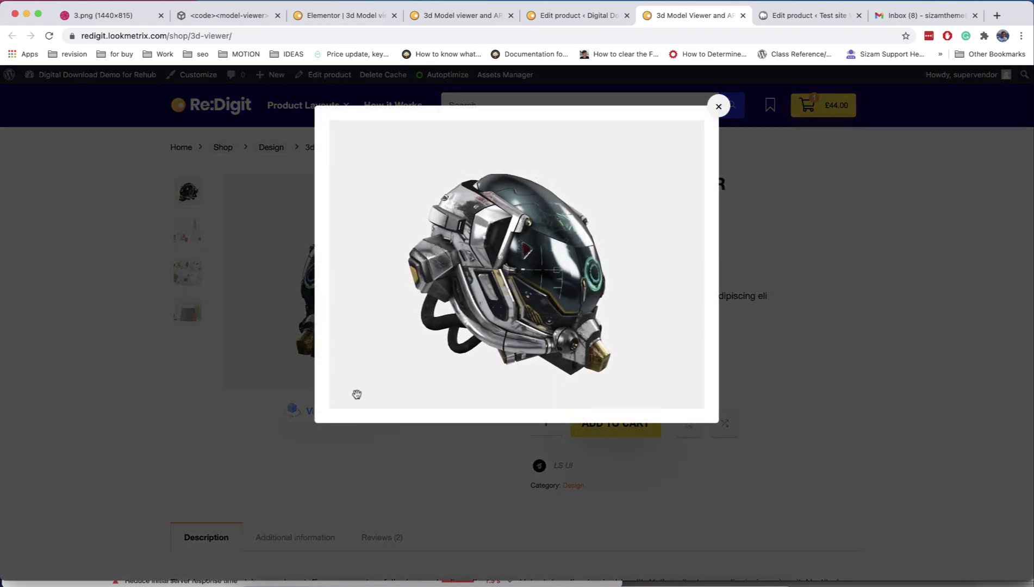
left_click_drag(560, 298, 472, 312)
left_click(718, 107)
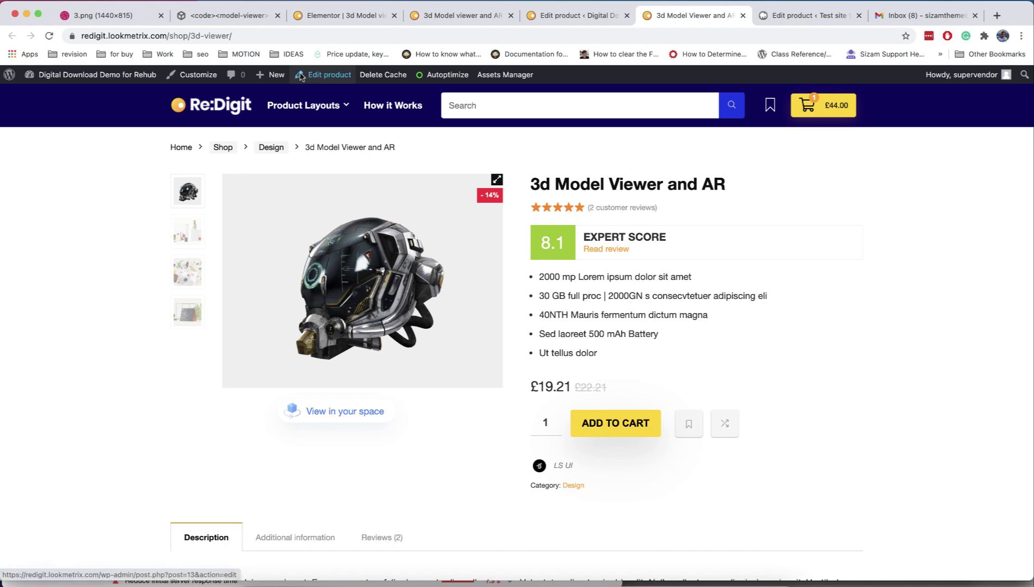
left_click(243, 33)
key("super+c")
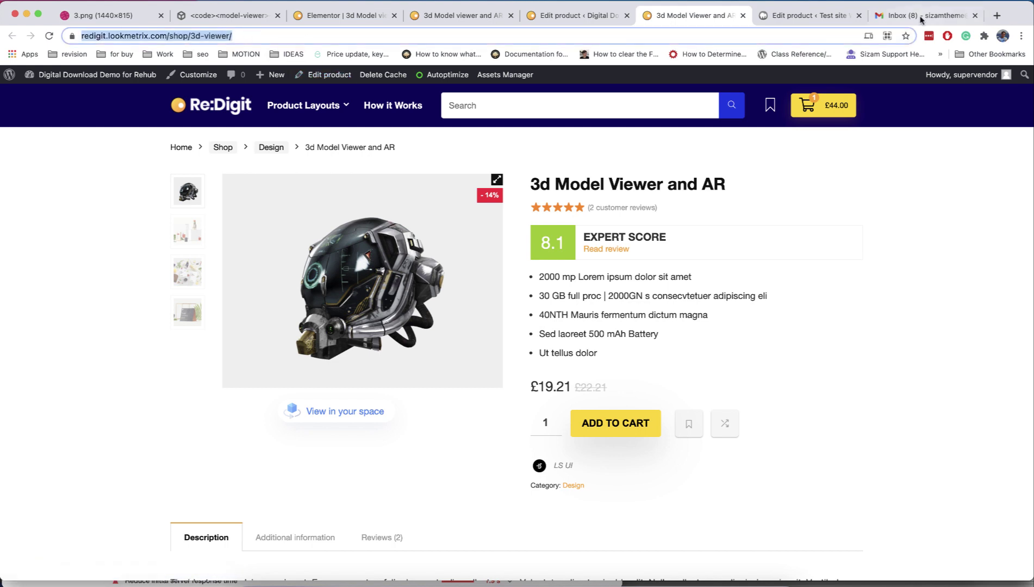
Search 'google speed test' and run PageSpeed Insights on the pasted product page URL.
left_click(996, 15)
type("google sp")
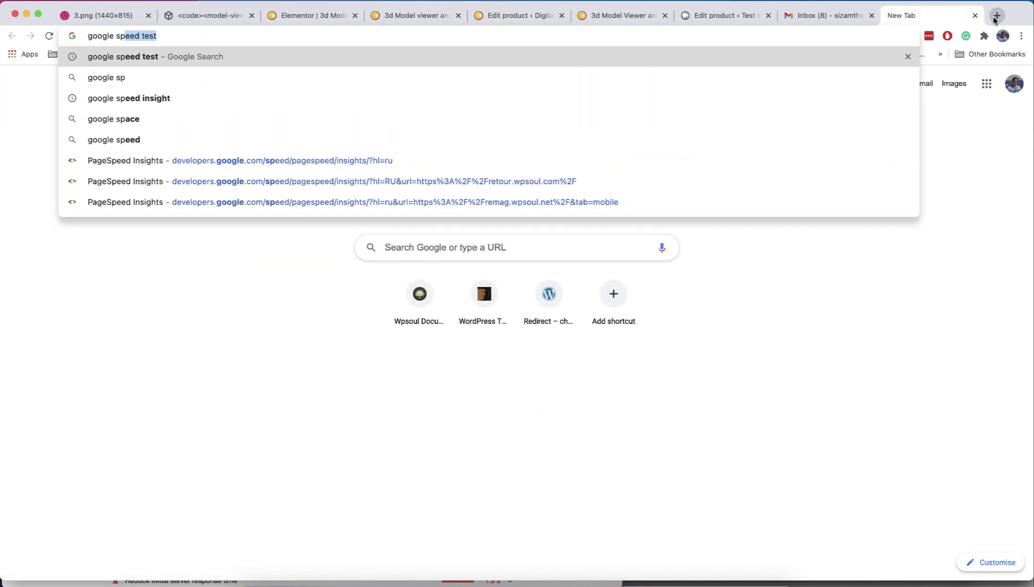
key("Return")
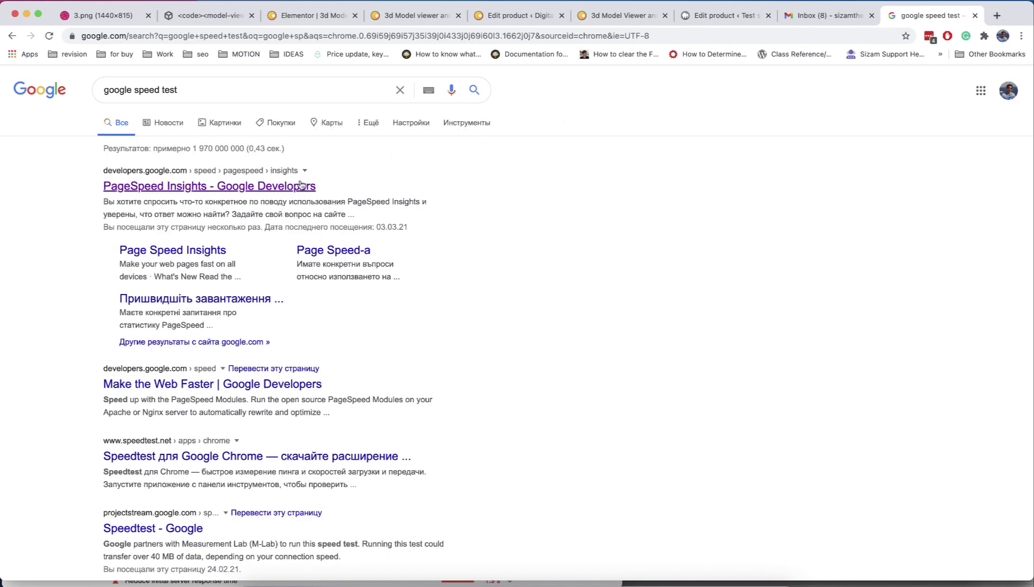
left_click(209, 186)
left_click(475, 182)
key("super+v")
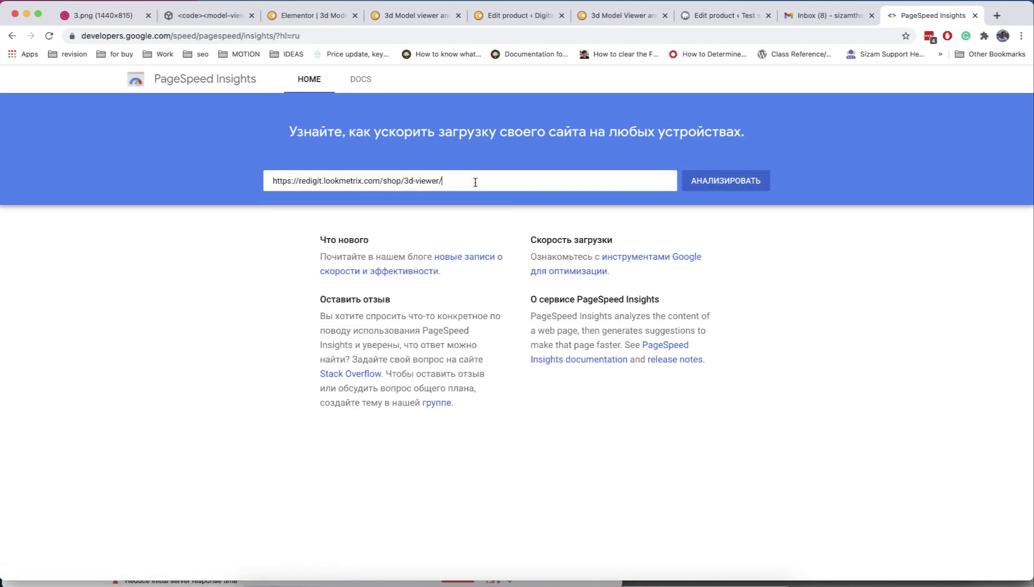
left_click(724, 182)
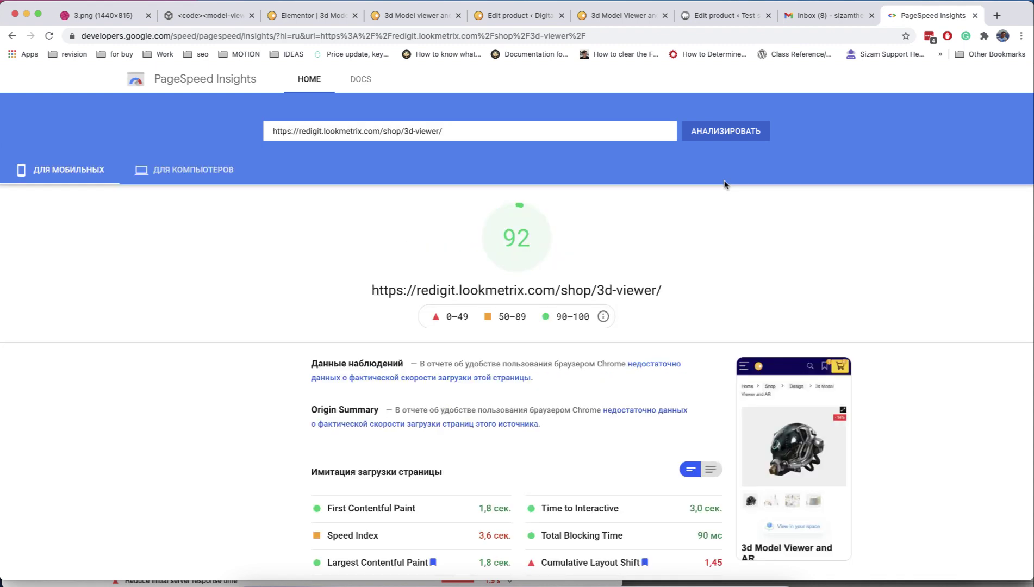
Compare the desktop score of 94 with the mobile score of 92.
left_click(191, 172)
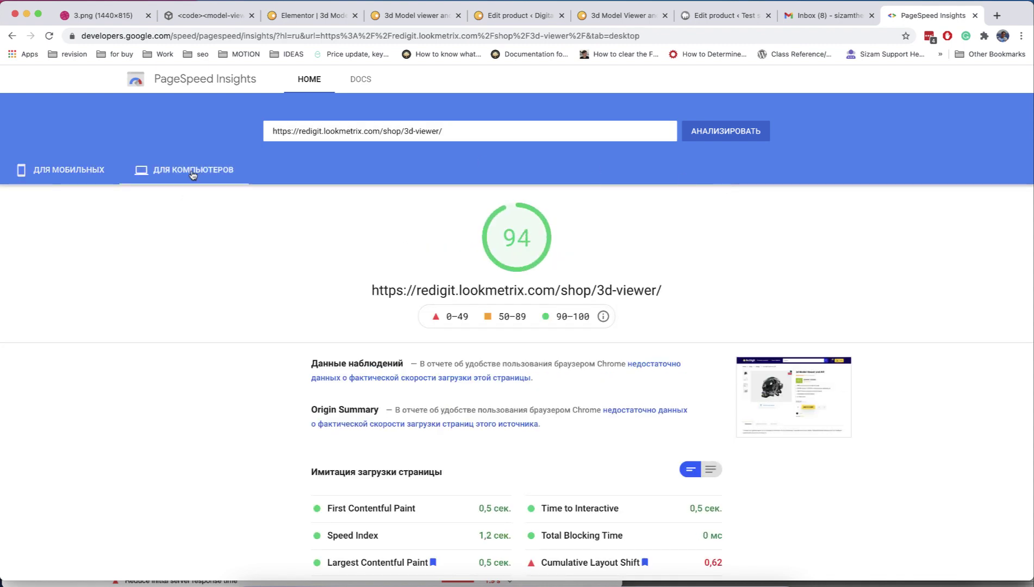
left_click(109, 169)
left_click(159, 174)
left_click(73, 175)
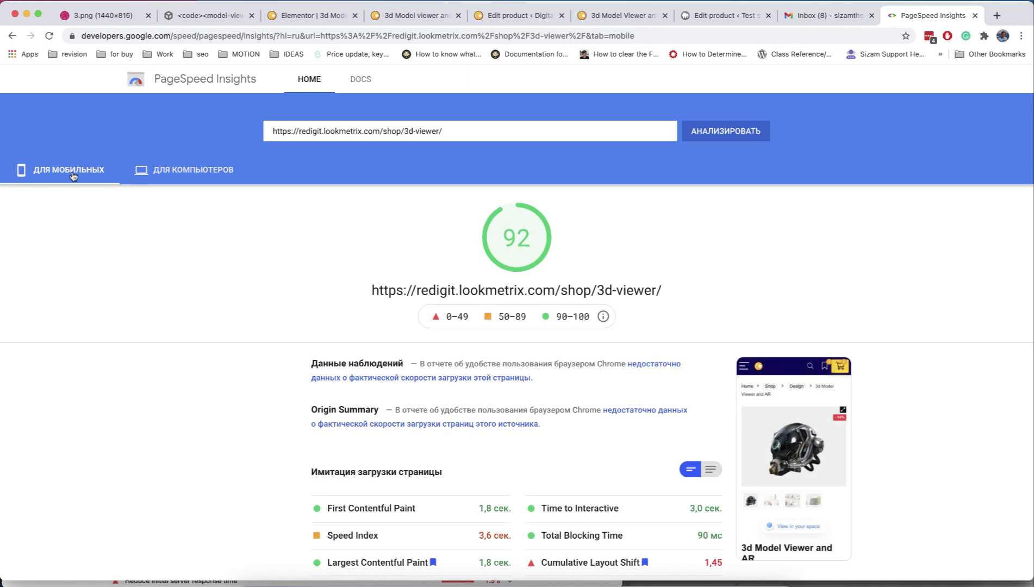